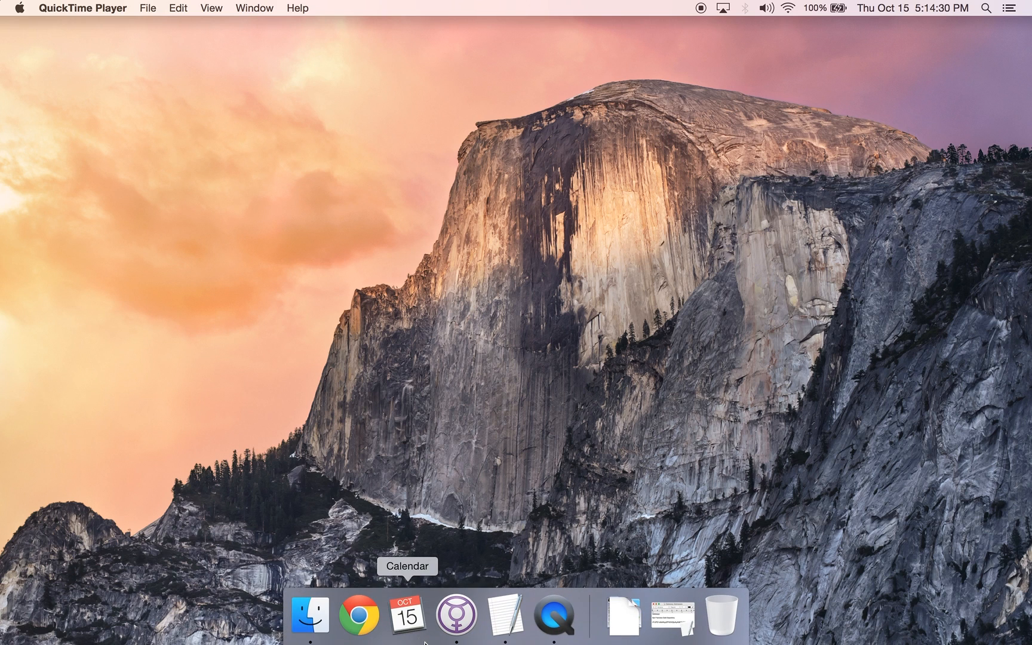
Go to anypay.io's Ripple Desktop Wallet page in Chrome and start the Mac OS X wallet download
left_click(361, 624)
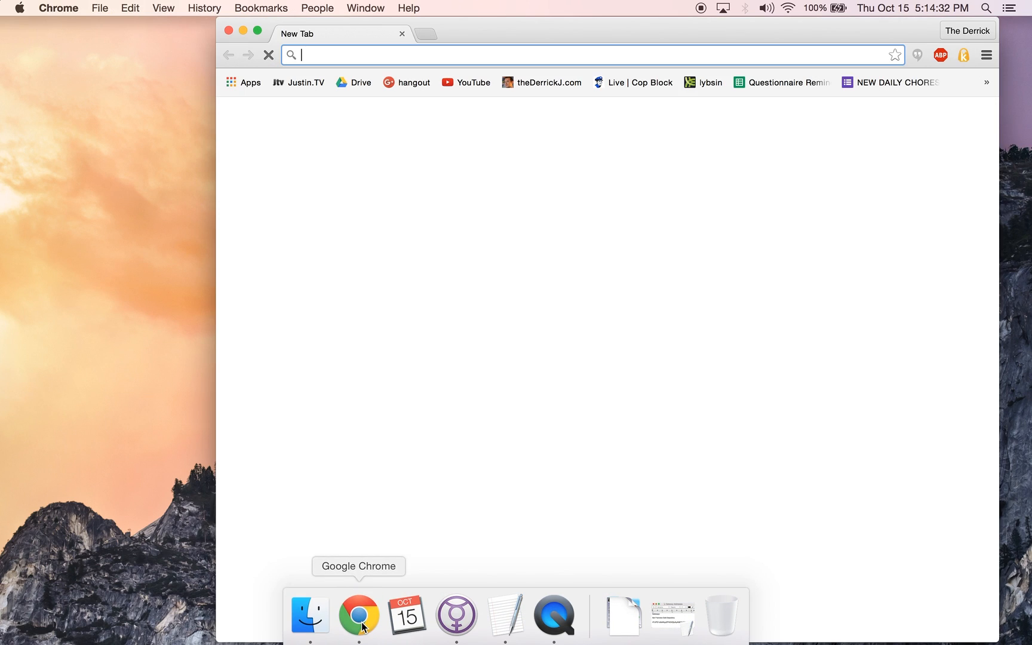
type("anypay.io")
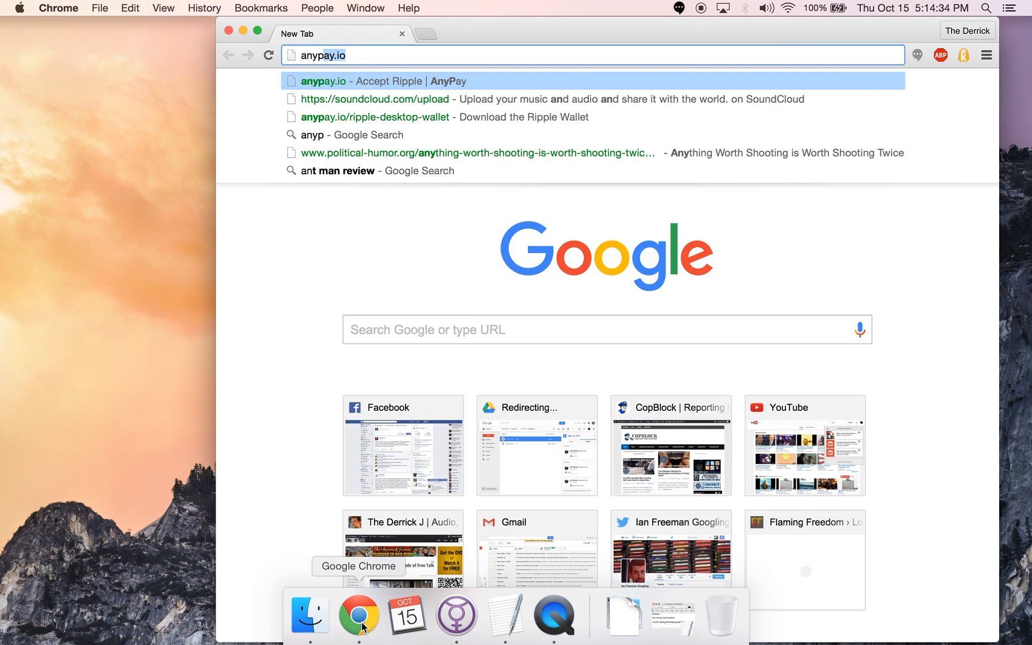
key("Return")
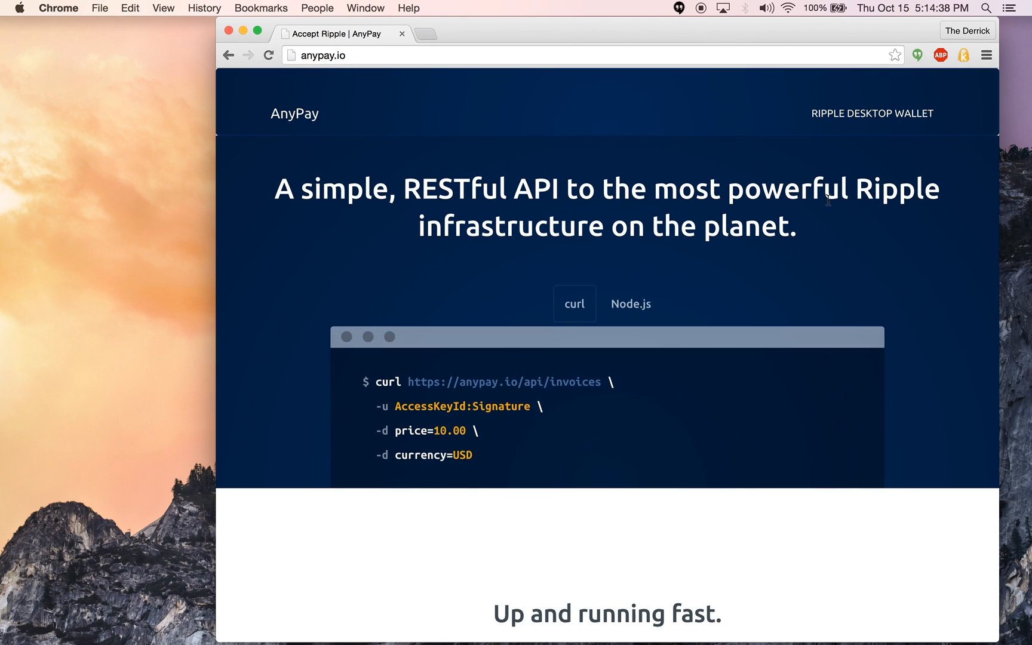
left_click(881, 136)
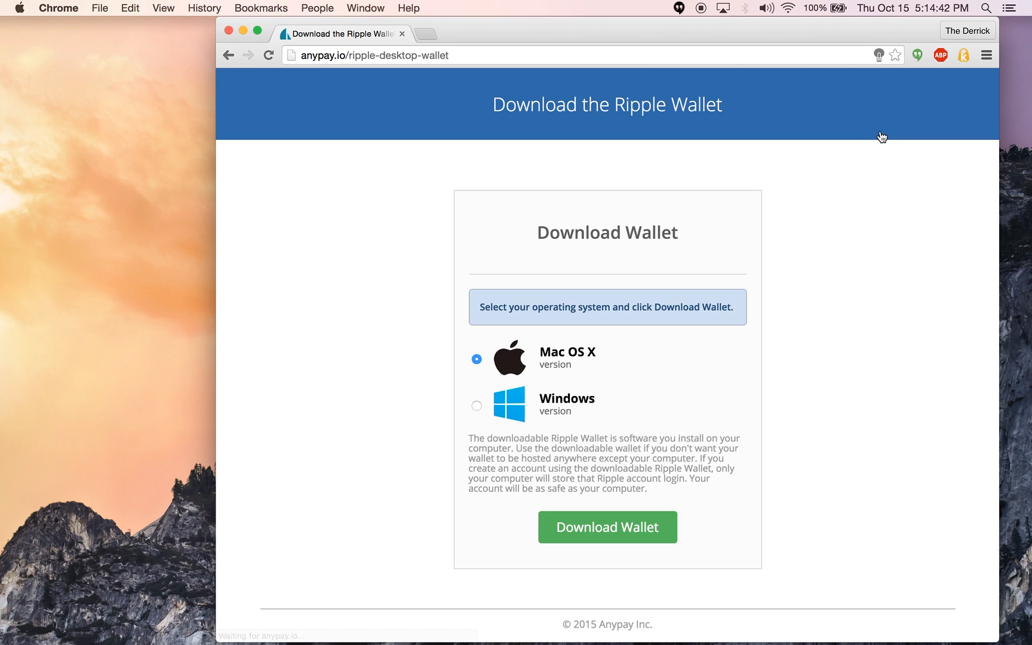
left_click(627, 530)
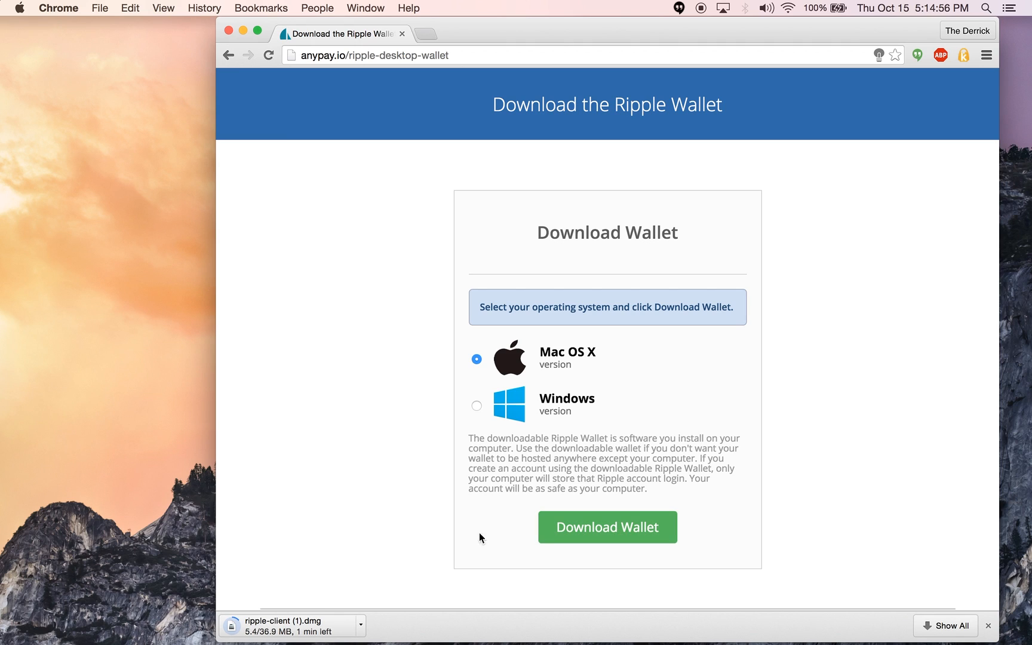
Cancel the ripple-client wallet download and launch RippleClient through Quicksilver
left_click(362, 625)
left_click(366, 627)
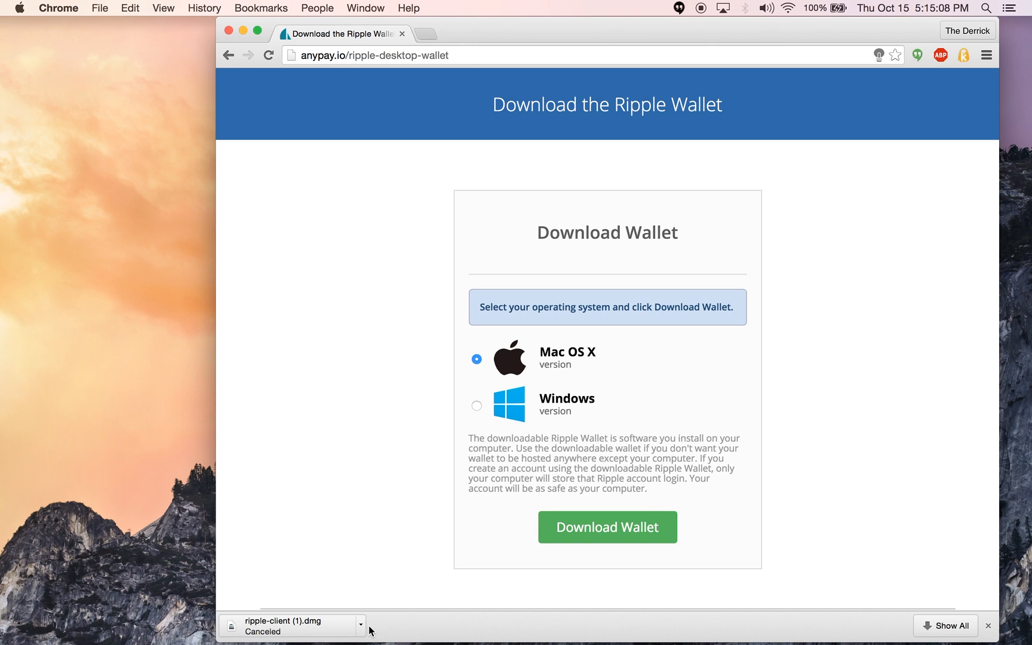
key("ctrl+space")
type("ri")
key("Return")
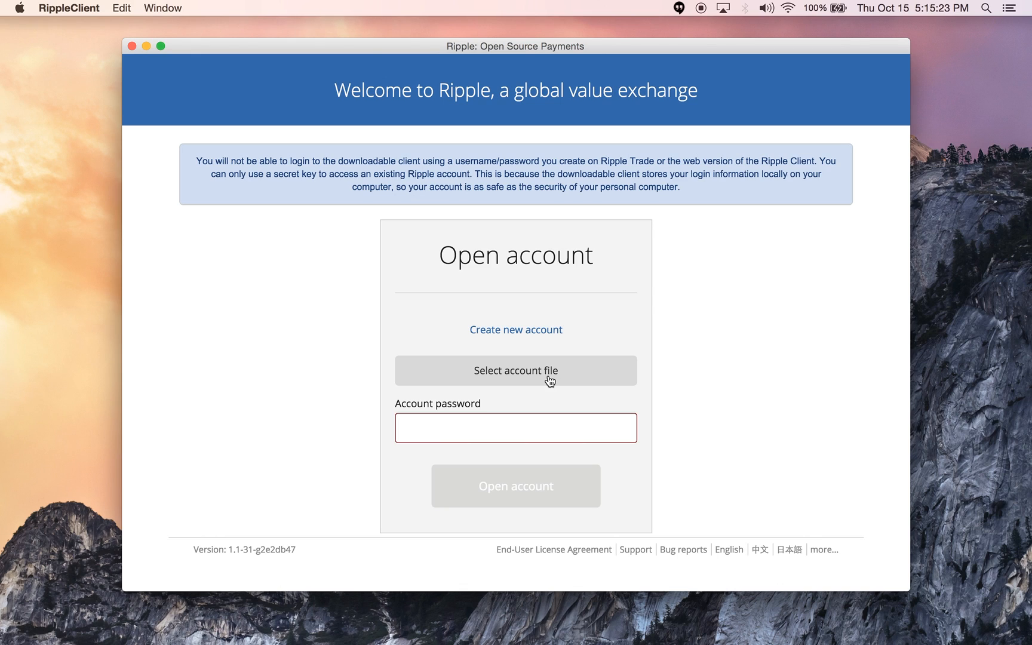
Choose 'Create new account' on RippleClient's Open account panel
left_click(539, 333)
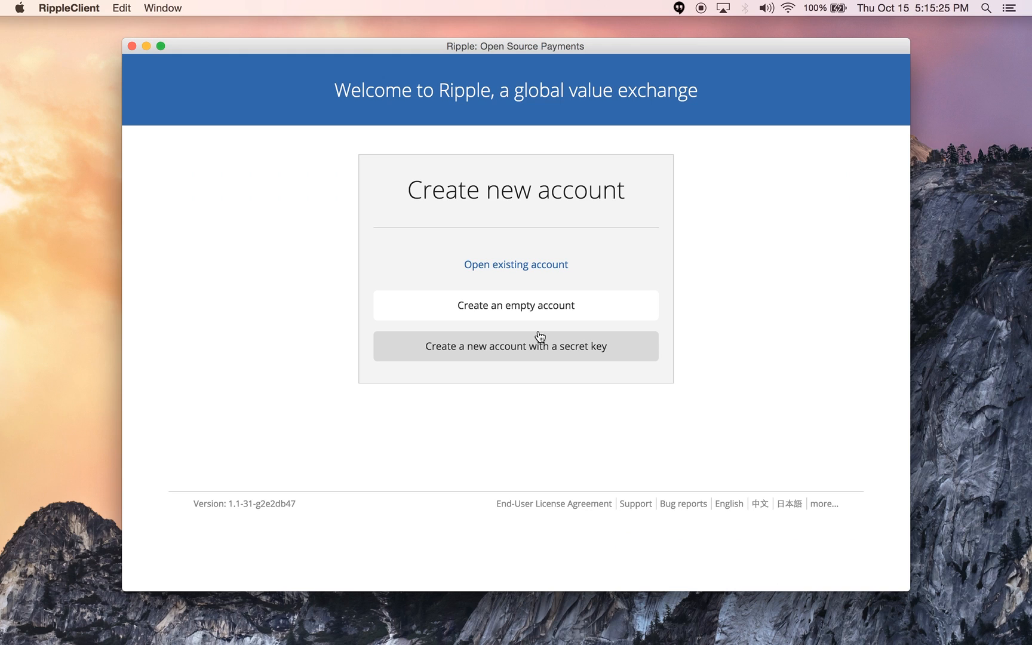
Create an empty account file named testwallet and save it to the Desktop
left_click(595, 321)
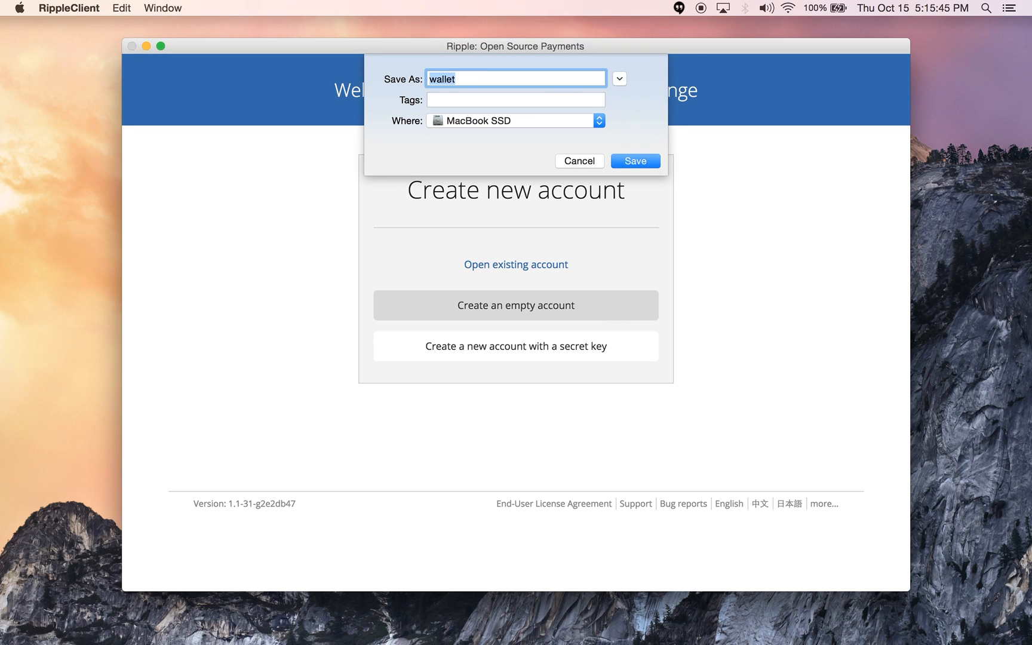
key("Left")
type("test")
left_click(599, 121)
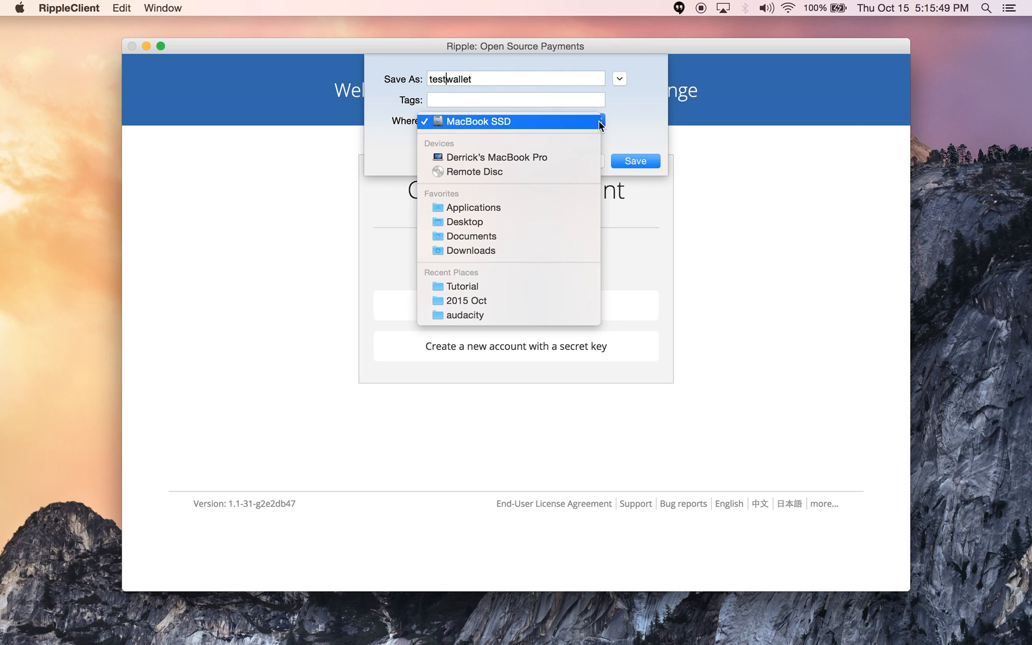
left_click(551, 221)
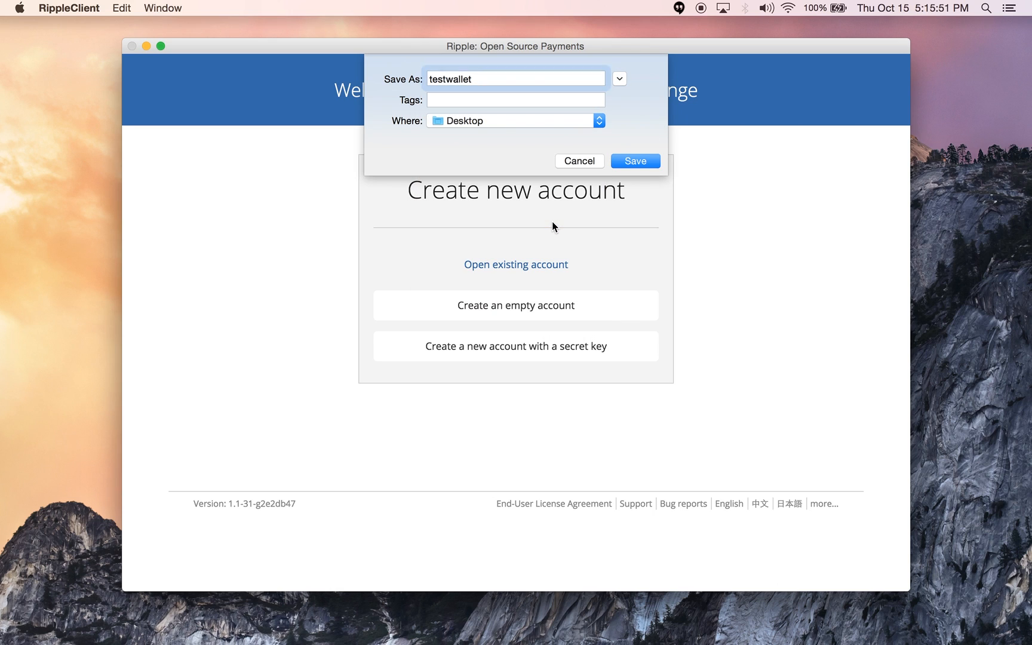
left_click(635, 161)
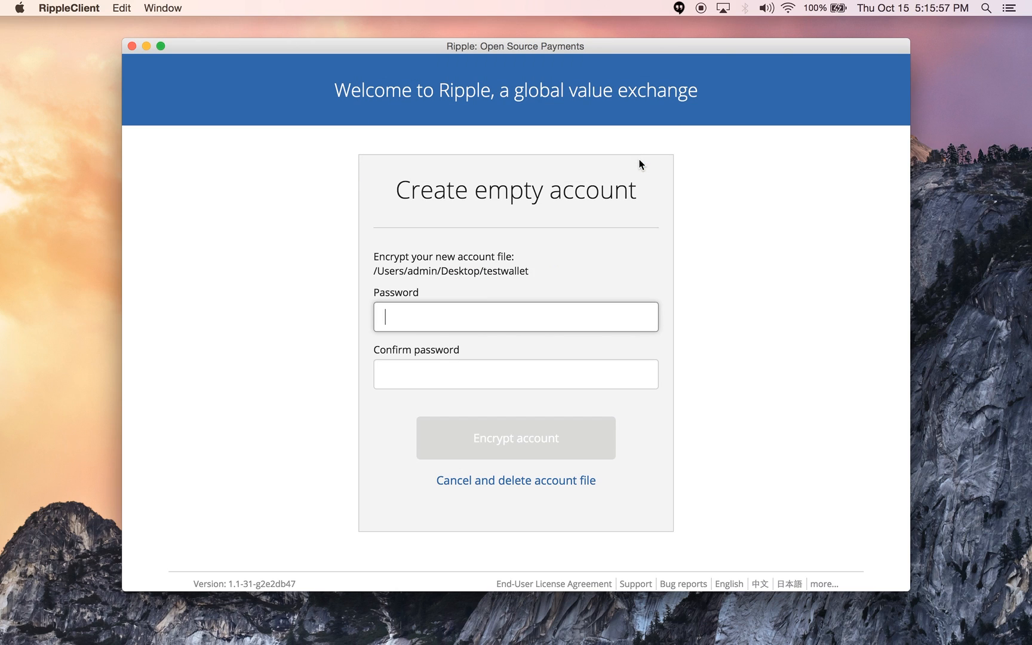
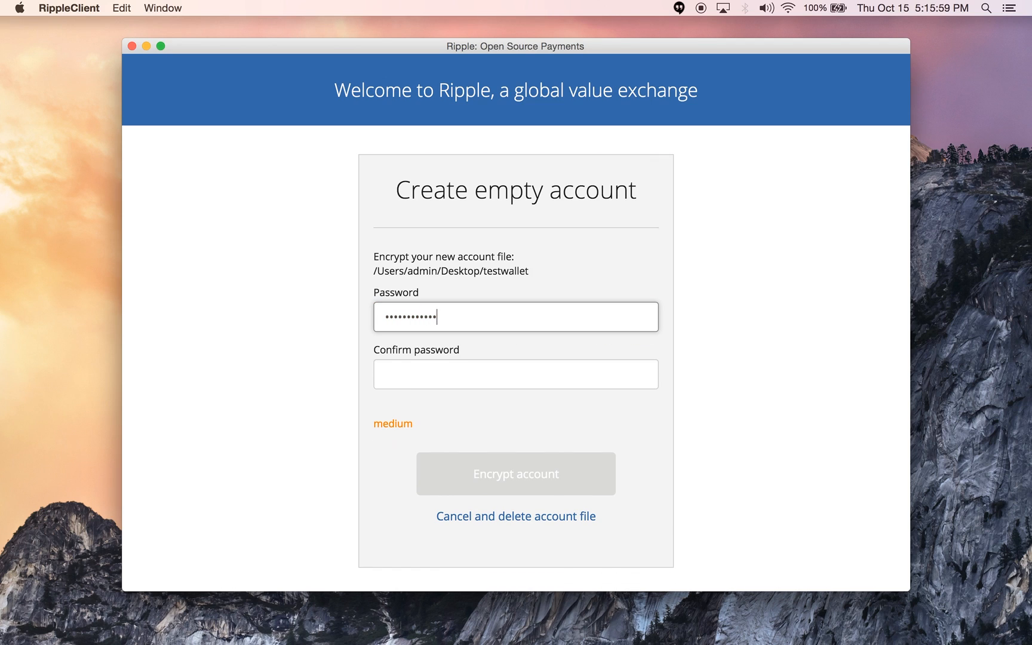
Encrypt the testwallet account with a password, entered and confirmed
key("Tab")
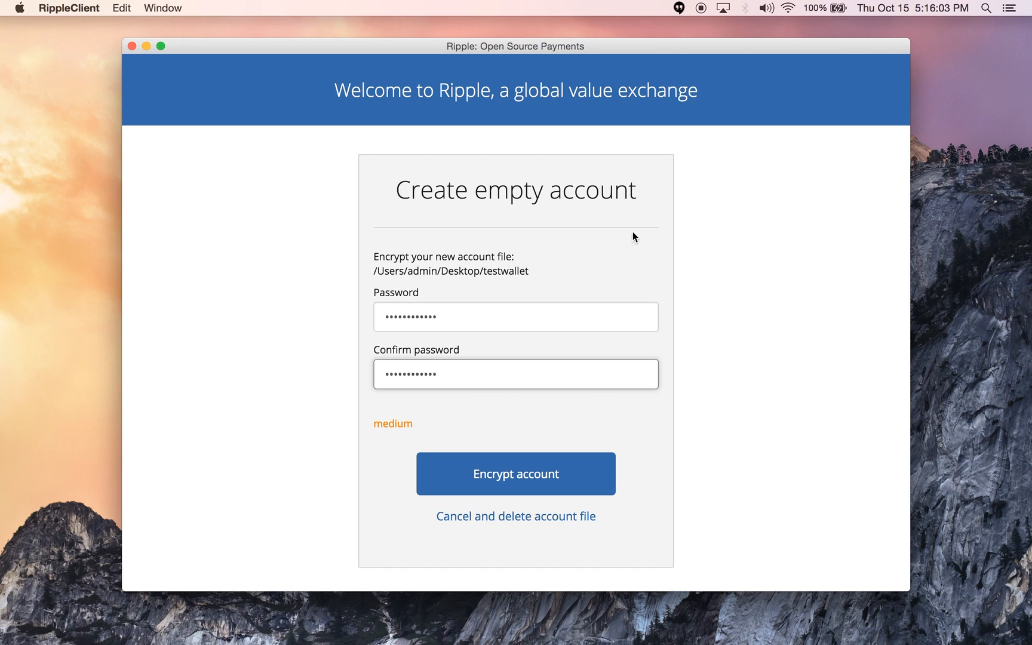
left_click(559, 472)
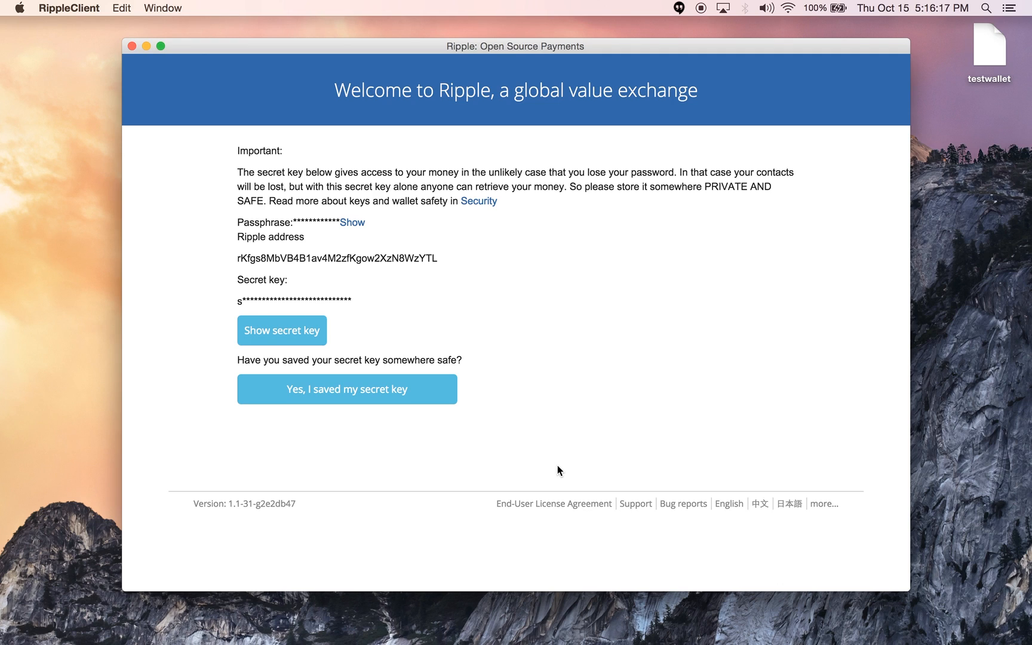
Reveal the testwallet secret key and select its full text
left_click(279, 332)
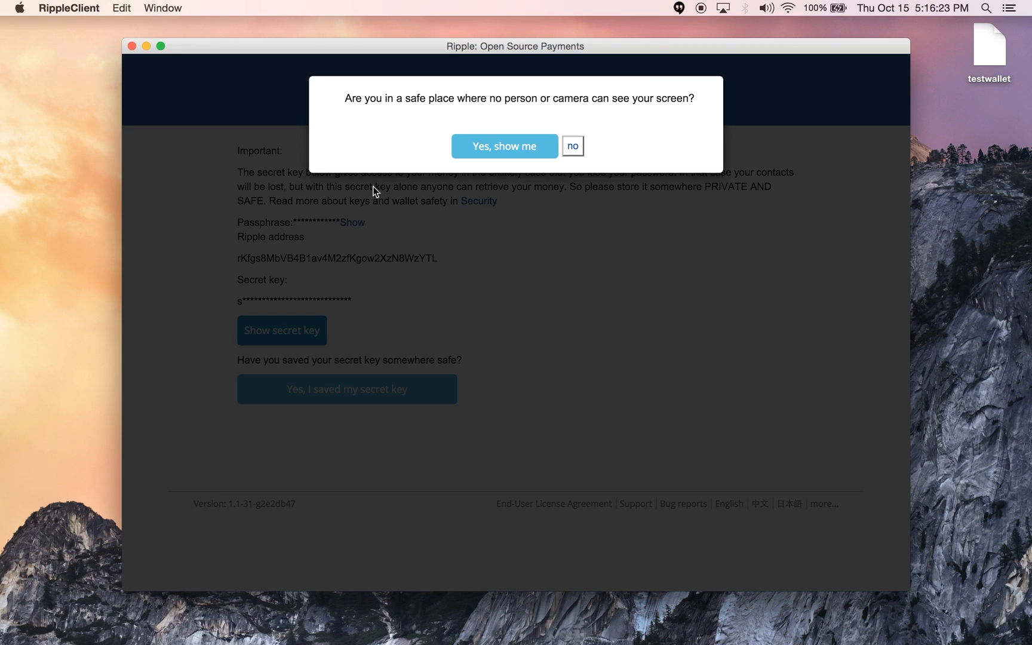
left_click(488, 151)
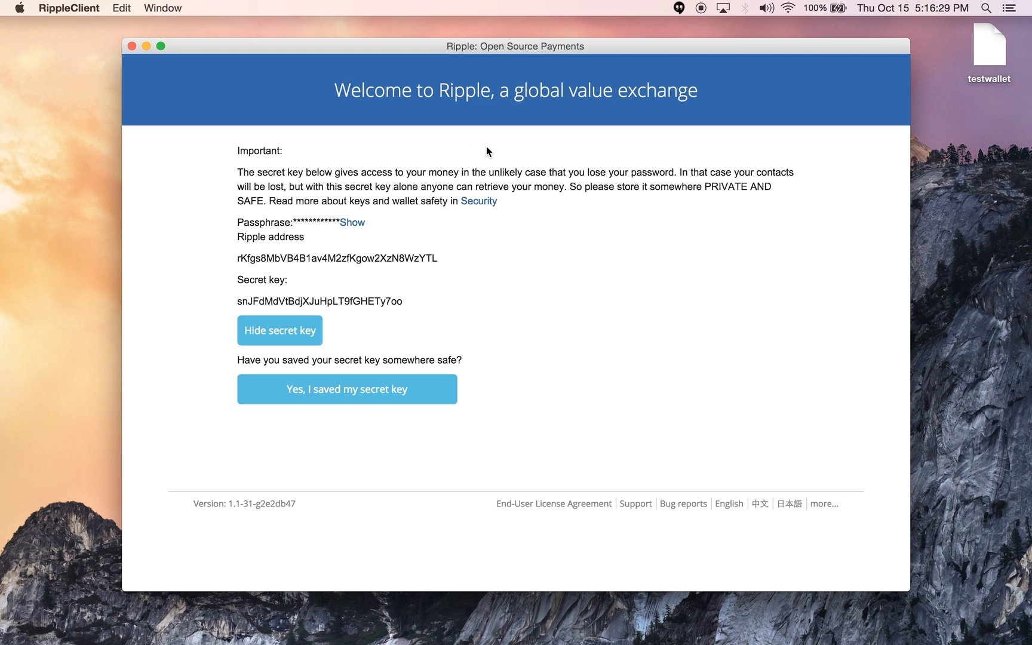
left_click_drag(407, 305, 232, 304)
key("super+c")
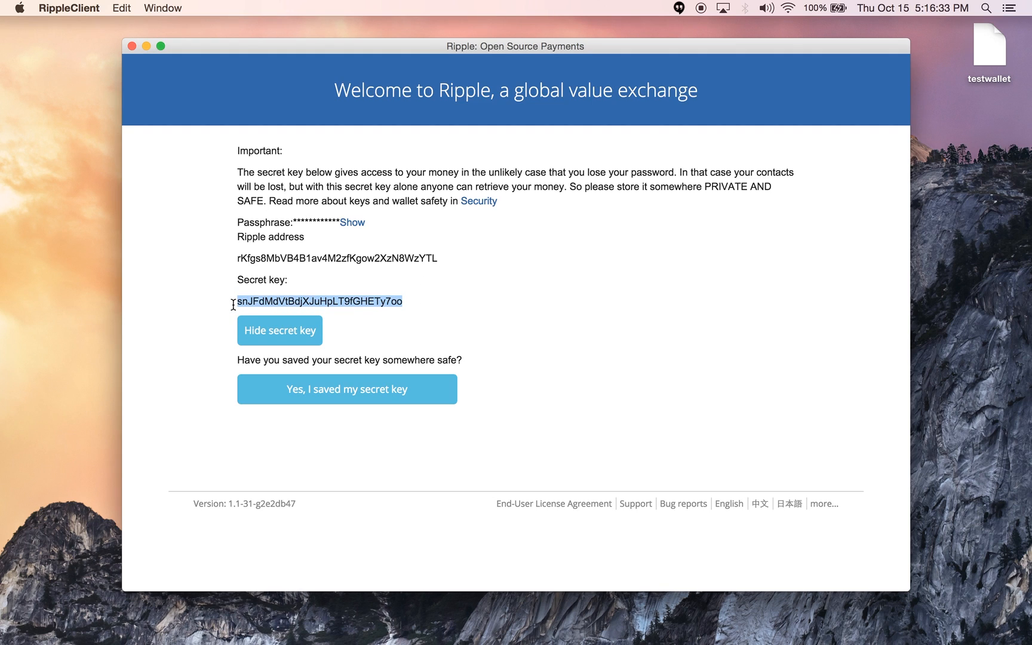
Paste the secret key into the Gateway Addresses note in TextEdit, then return to Ripple
key("ctrl+space")
type("tex")
key("Return")
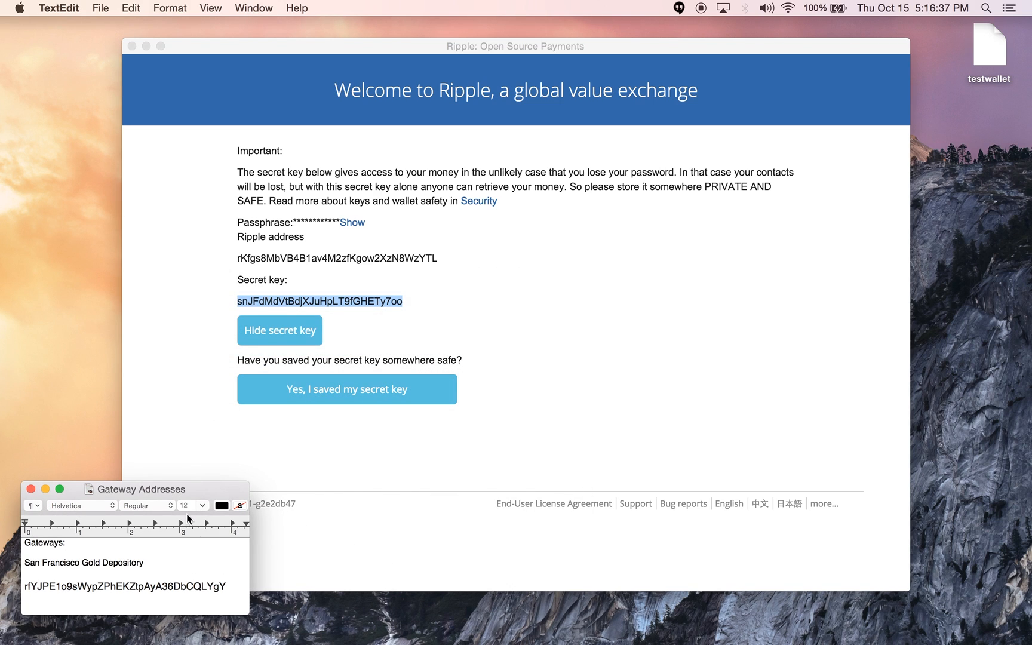
key("super+v")
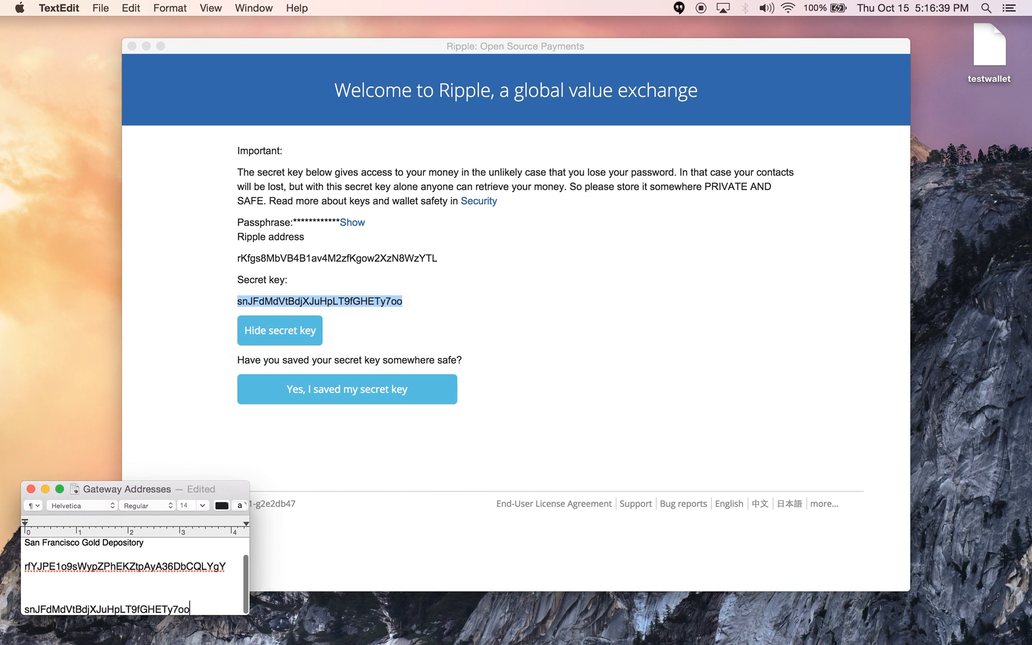
key("super+Up")
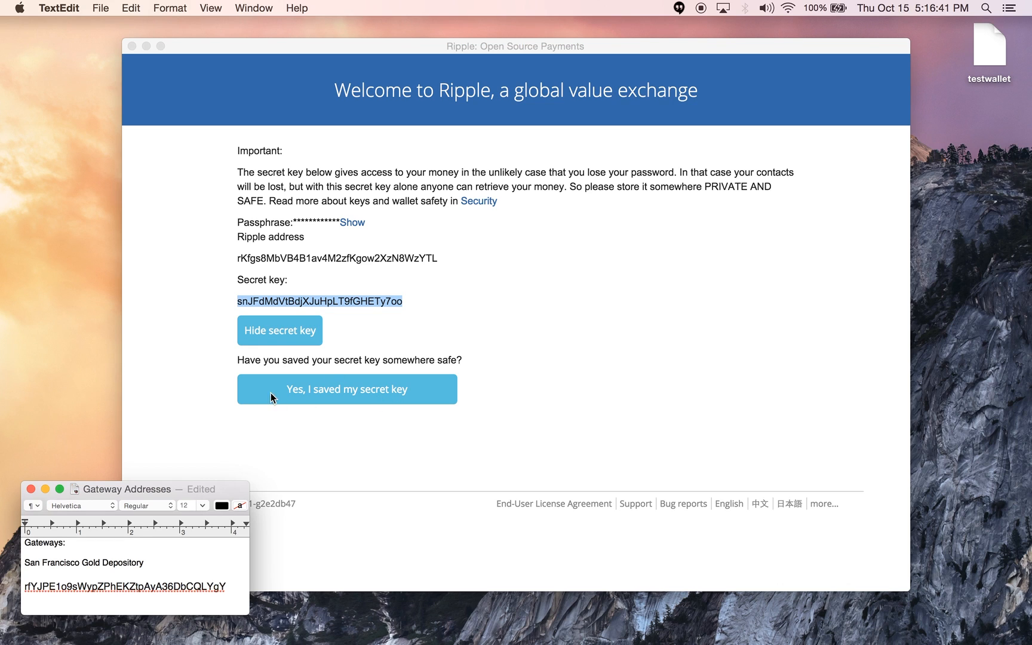
left_click(529, 348)
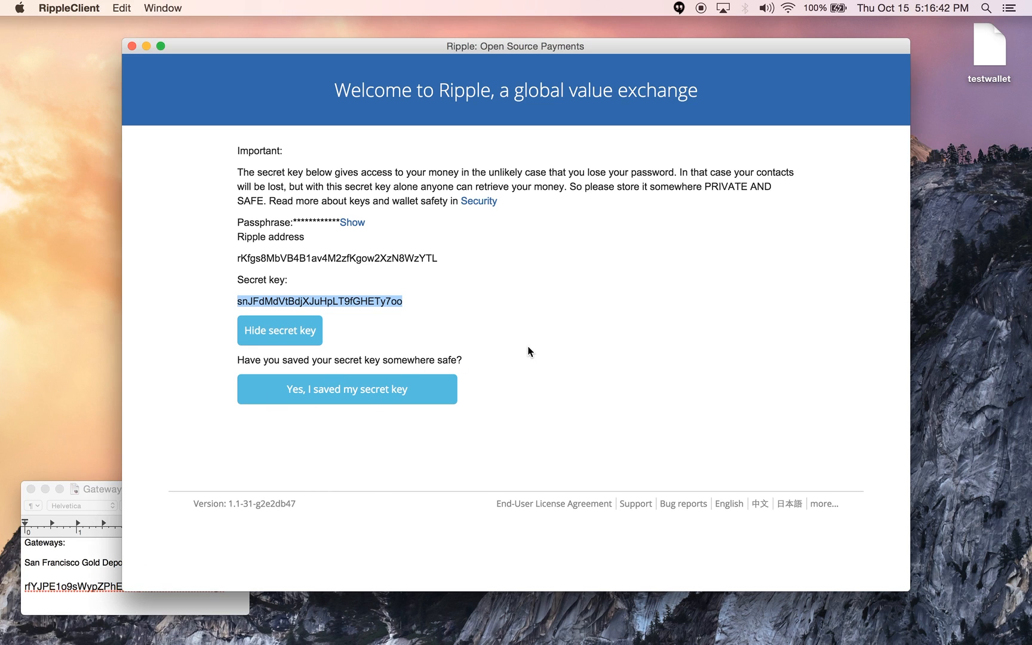
Confirm the secret key is saved, then copy the account address from the activation notice
left_click(394, 392)
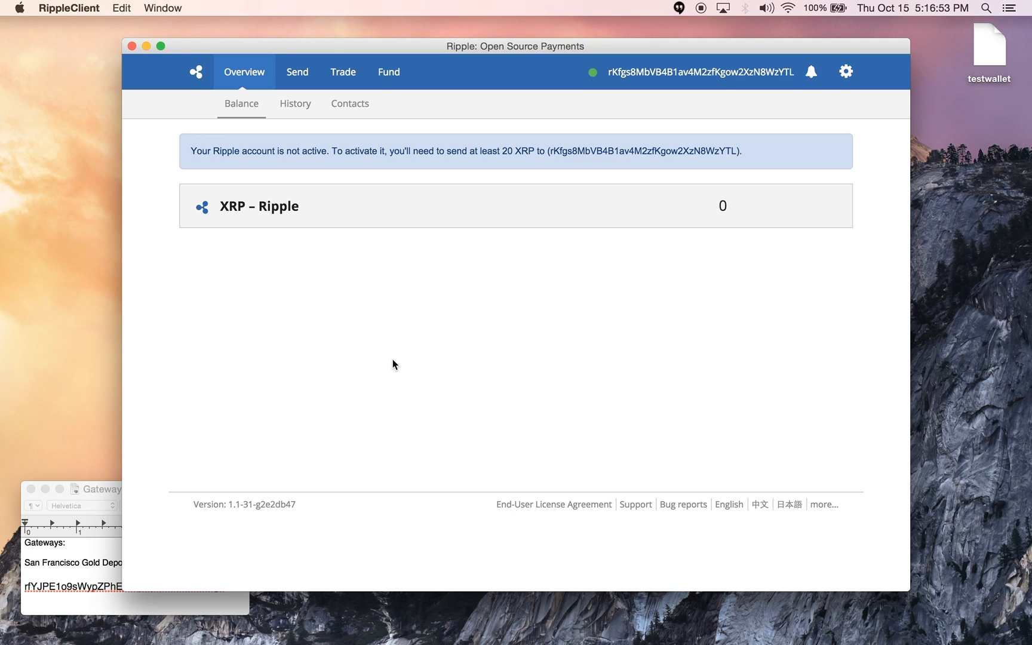
double_click(590, 151)
key("super+c")
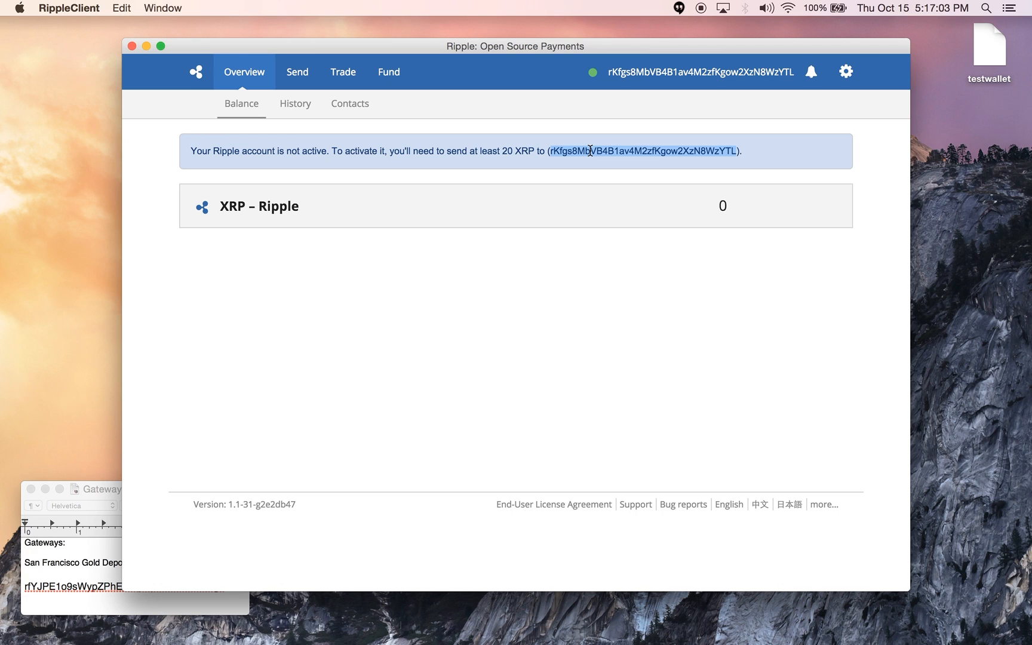
Launch Thunderbird through the search launcher
key("super+space")
type("th")
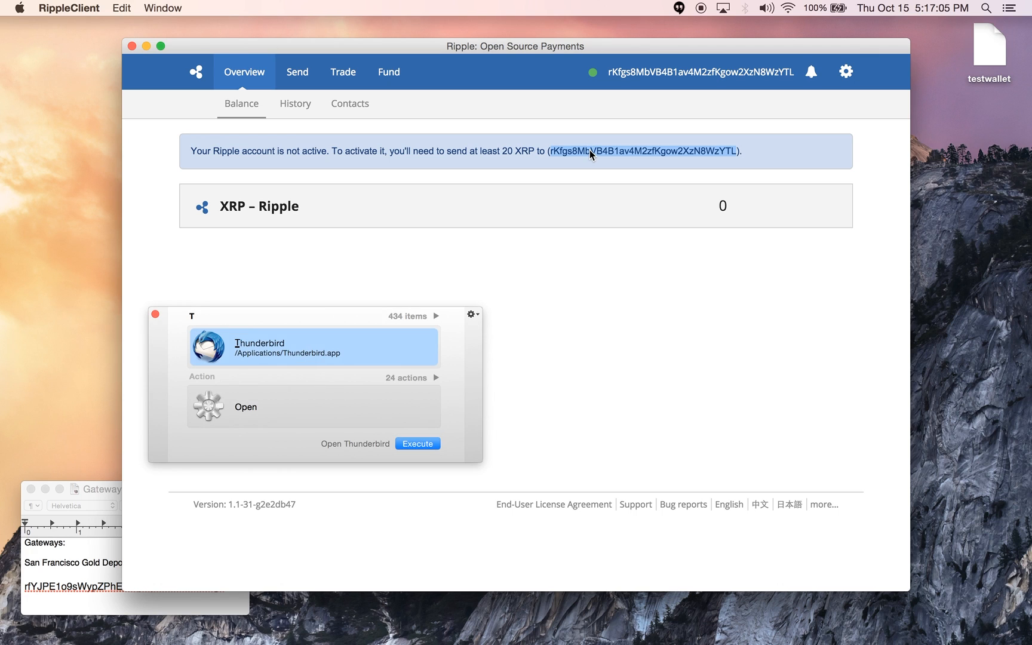
key("Return")
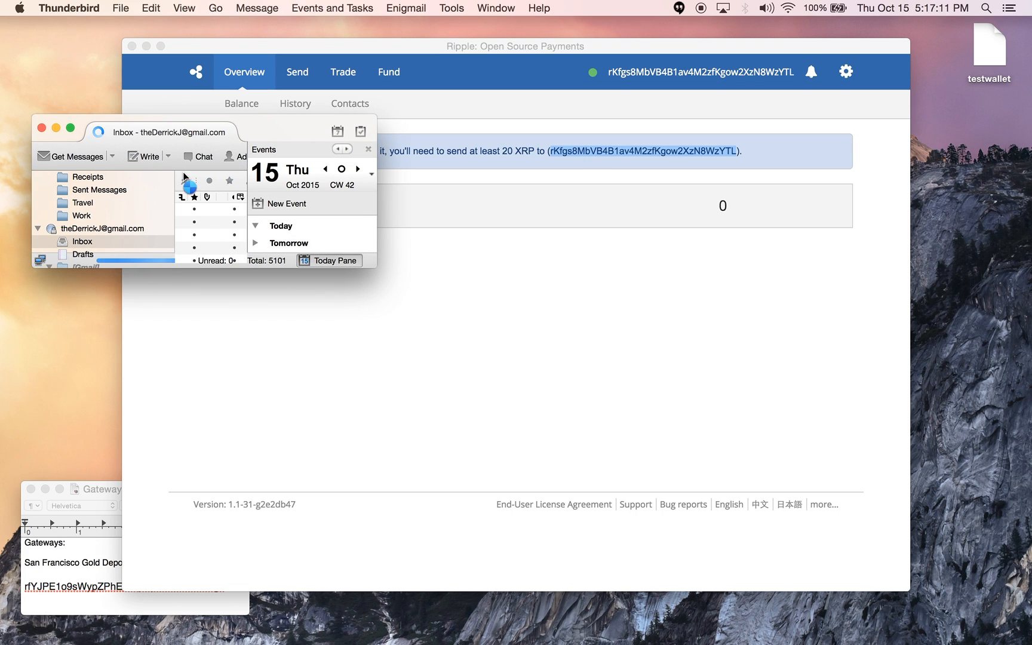
Send the contact an e-mail titled 'ripple address' with the copied Ripple address as its body
key("super+n")
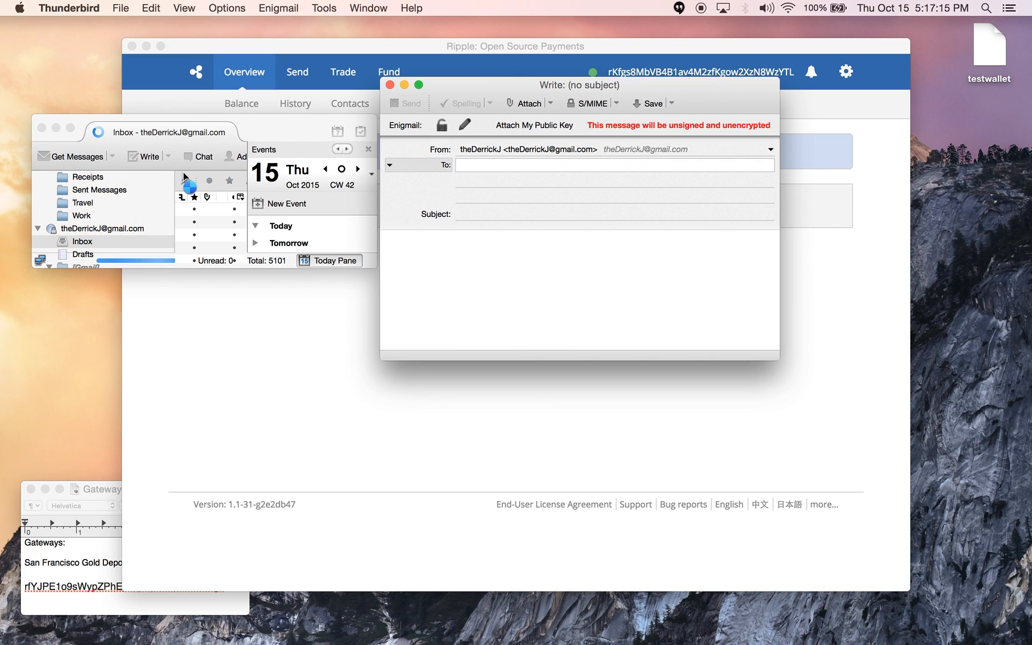
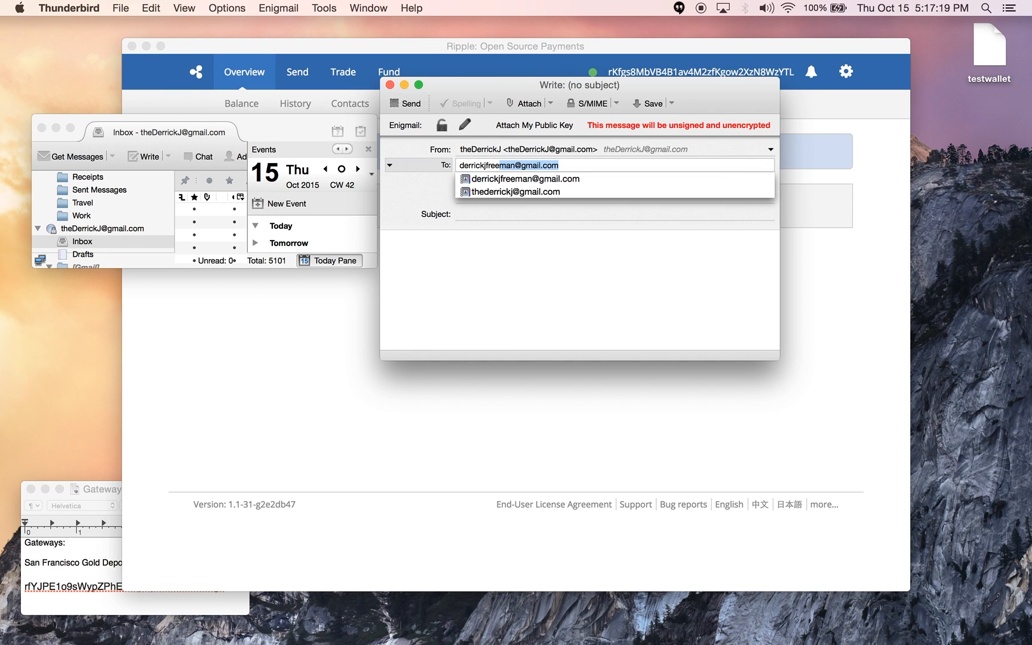
key("Tab")
type("ri")
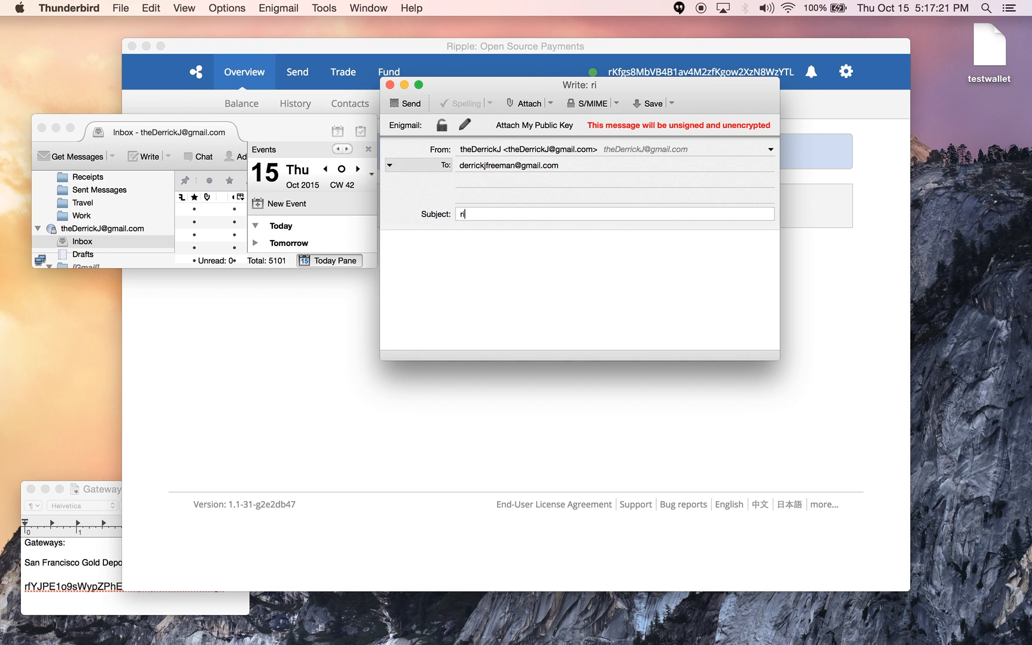
type("pple address")
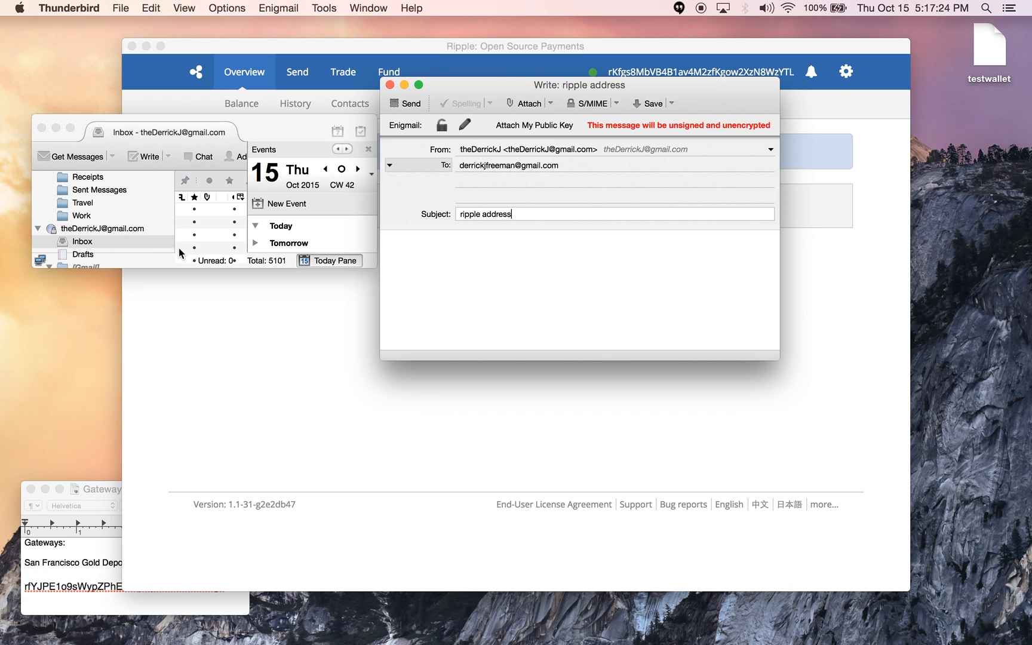
left_click(423, 273)
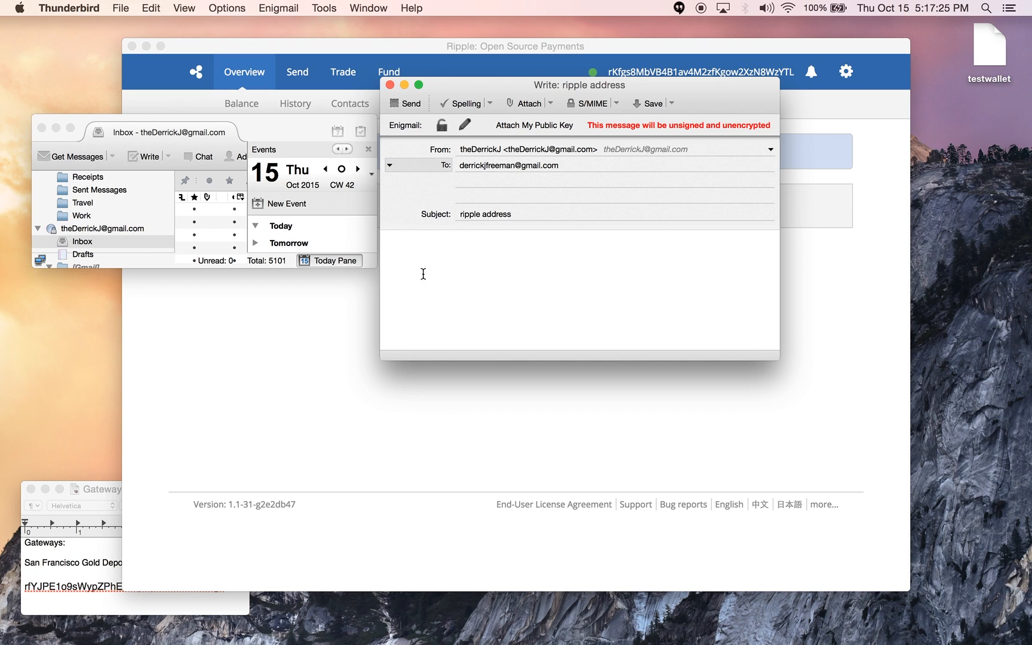
key("super+v")
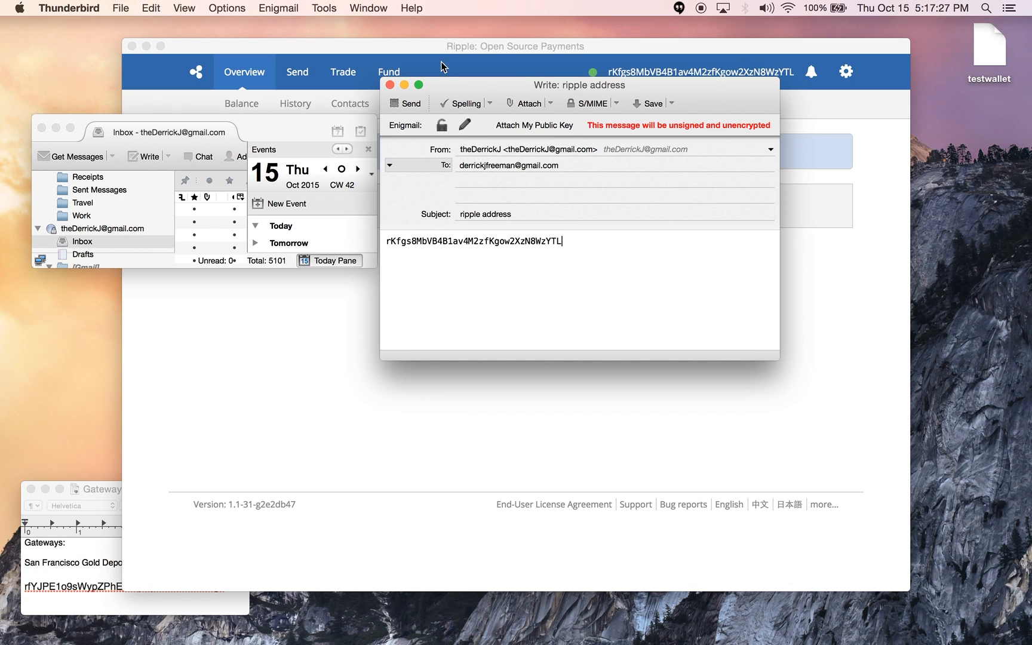
left_click(412, 104)
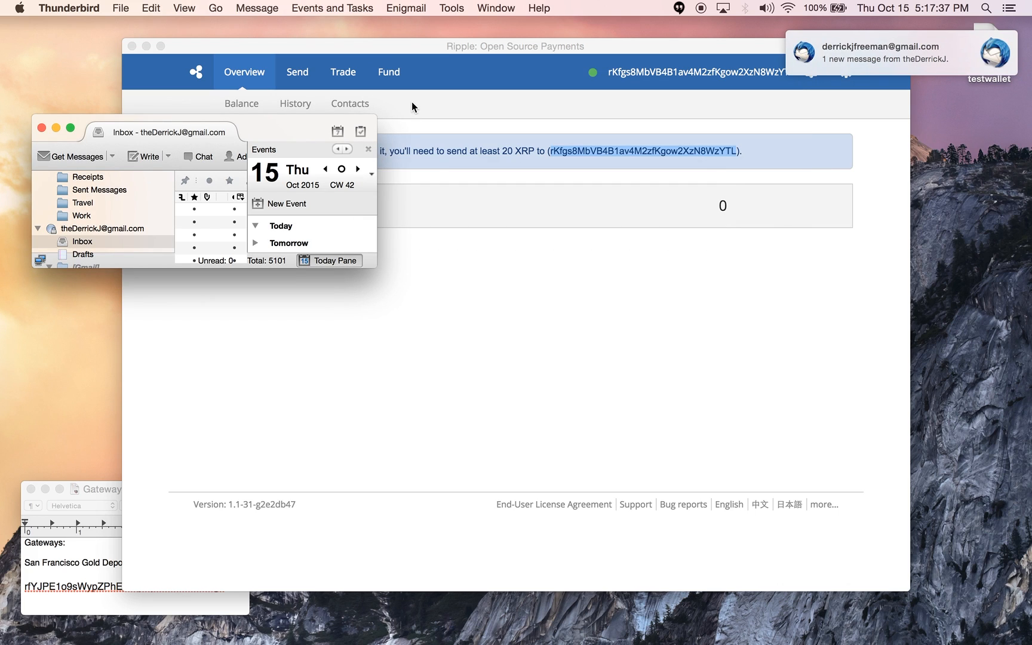
Bring RippleClient forward to view the 20.00000 XRP balance on the activated account
left_click(521, 50)
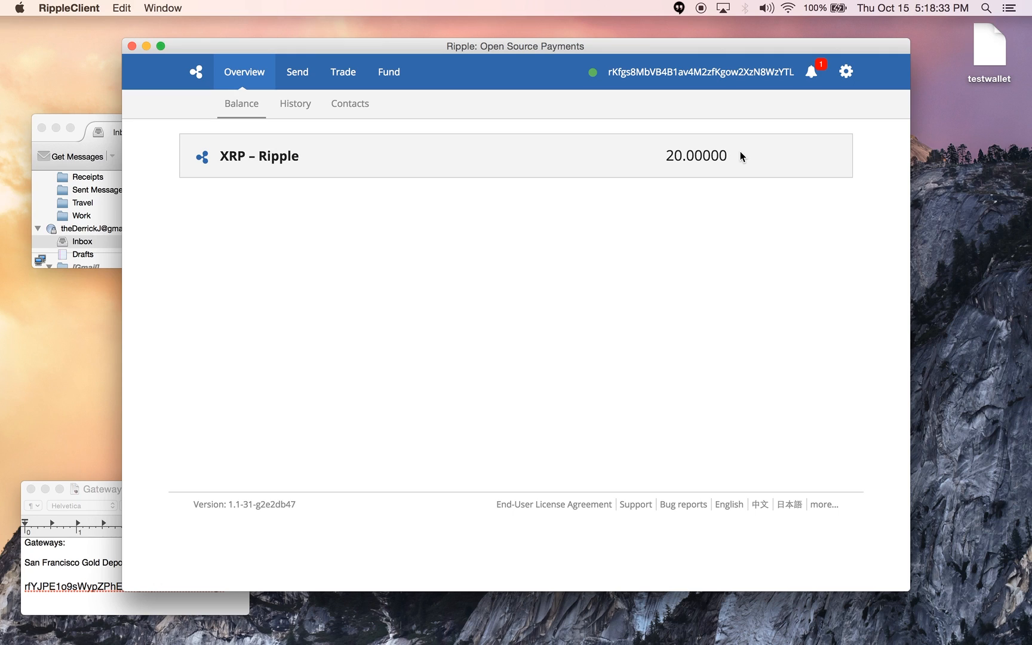
Check the received-XRP notification, then open the Fund page showing the wallet's Ripple address
left_click(811, 67)
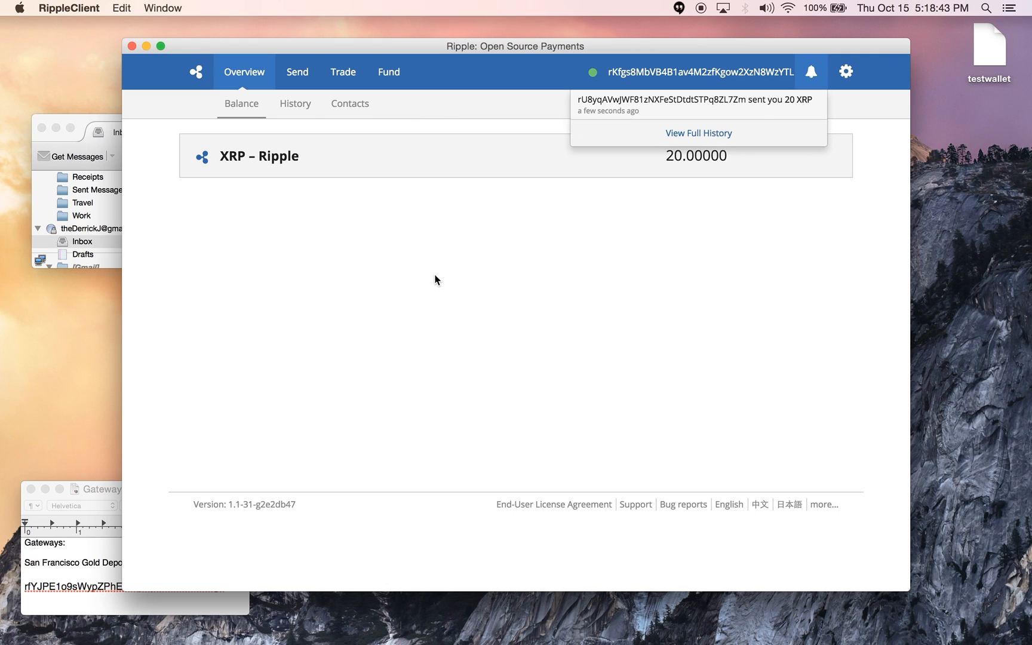
left_click(445, 318)
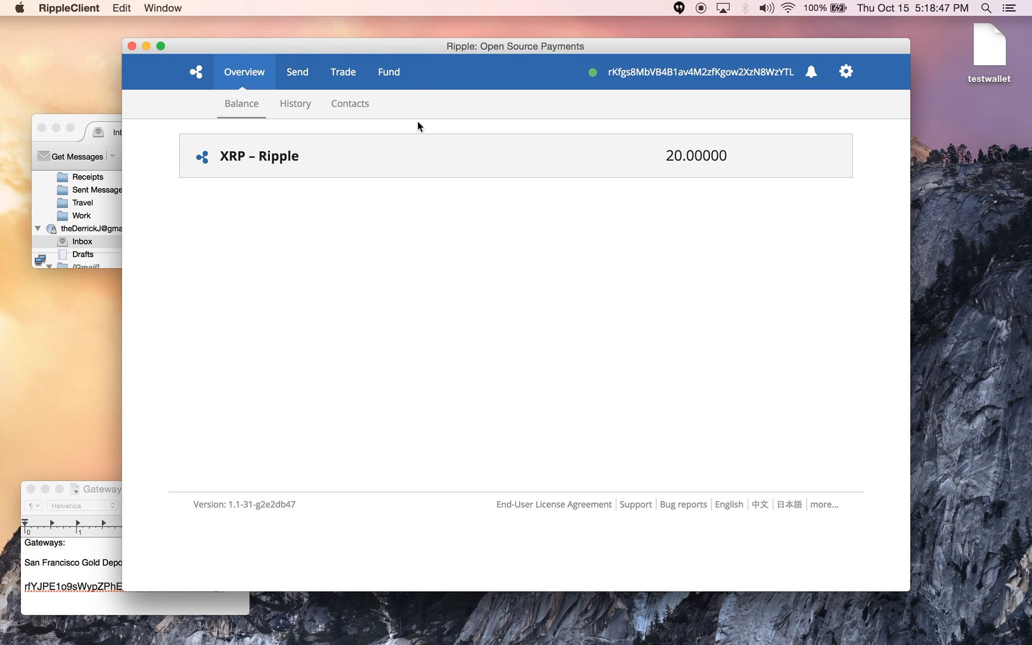
left_click(390, 73)
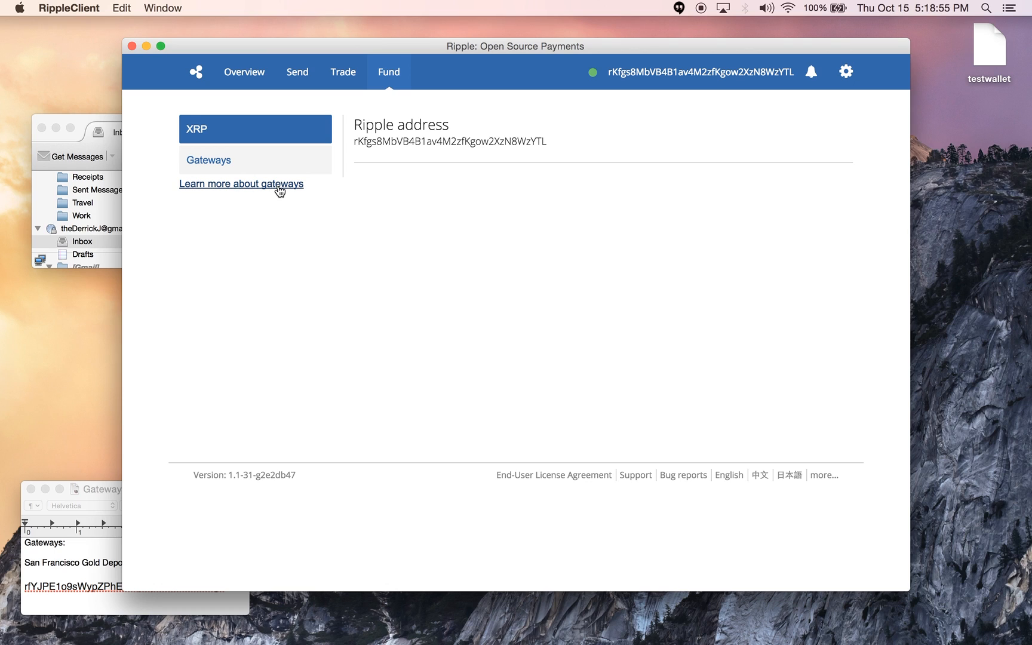
Open the Gateways section and start a blank connect-gateway form
left_click(314, 175)
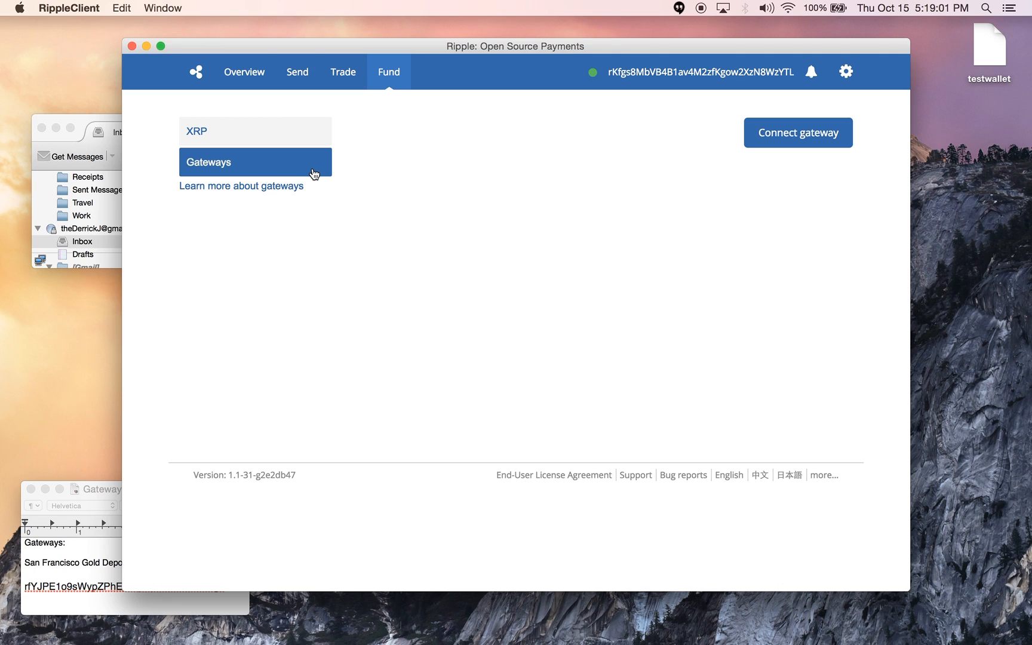
left_click(791, 139)
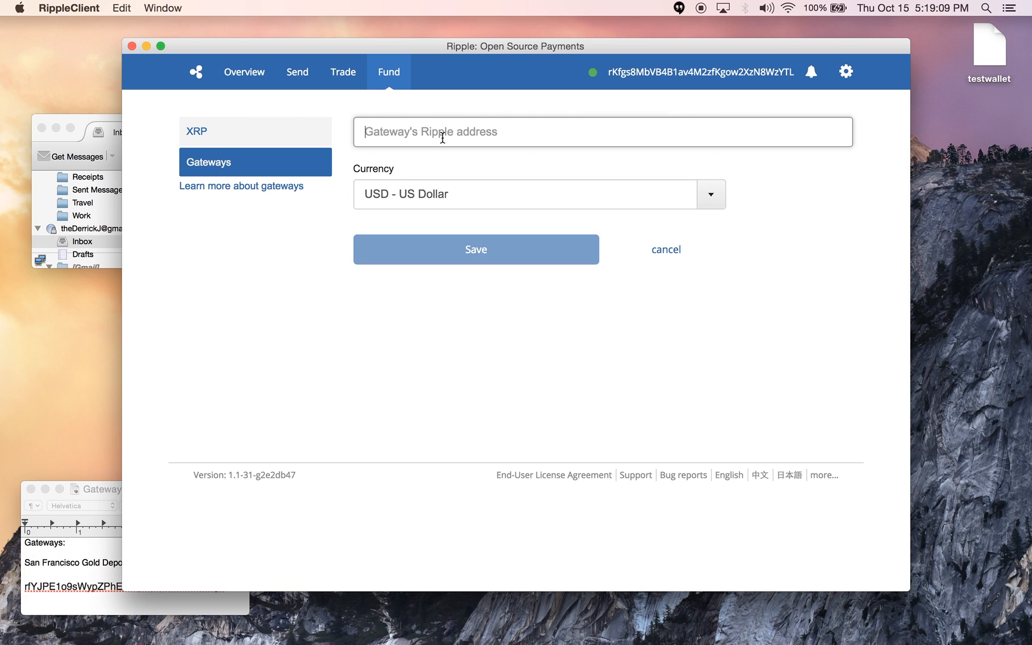
Copy the gateway address from the Gateway Addresses note into the Ripple address field
left_click(89, 550)
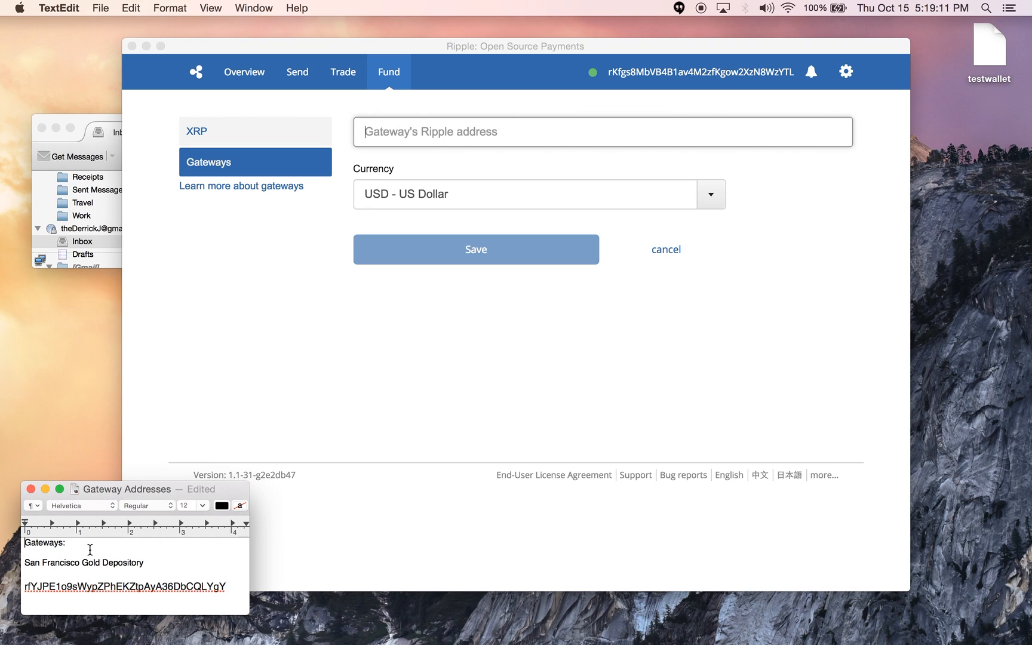
left_click(239, 584)
key("super+shift+Left")
key("super+c")
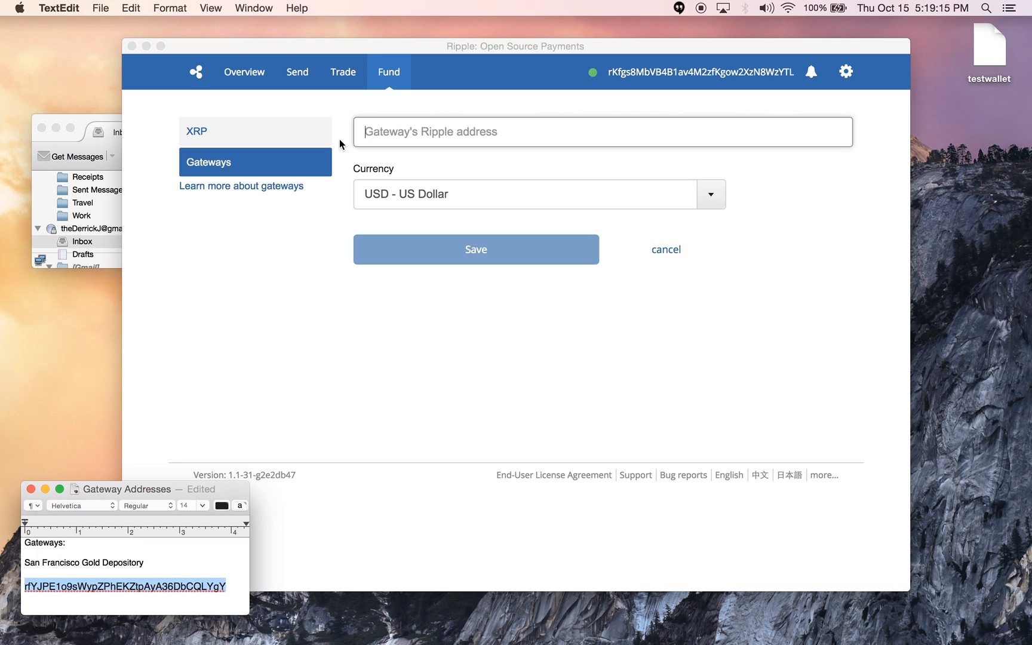
left_click(499, 139)
key("super+v")
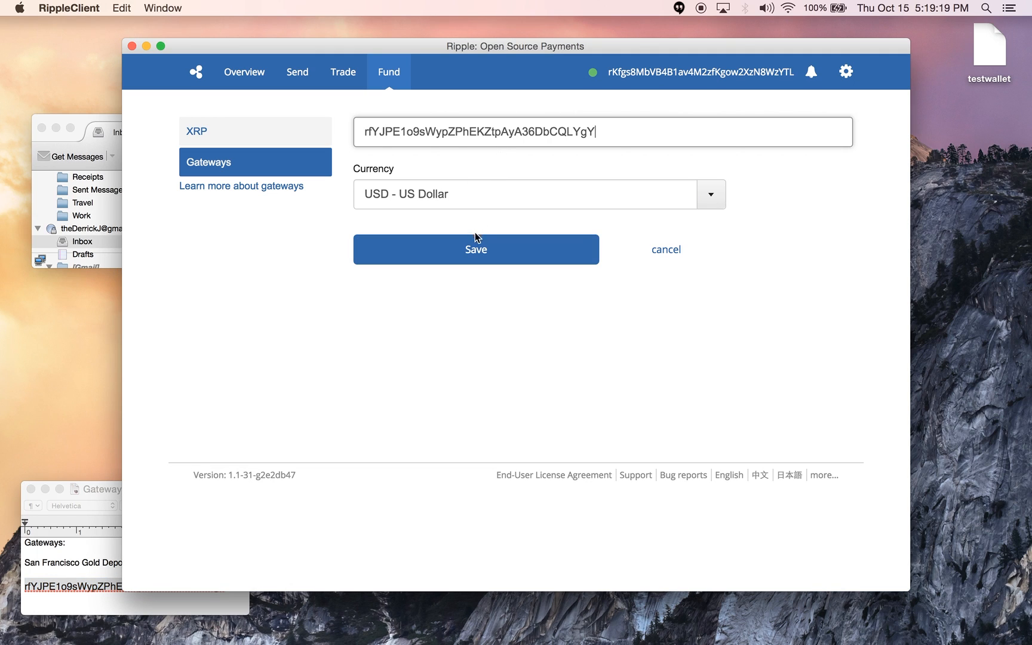
Set the gateway currency to XAU - Gold and save the connection
left_click(715, 196)
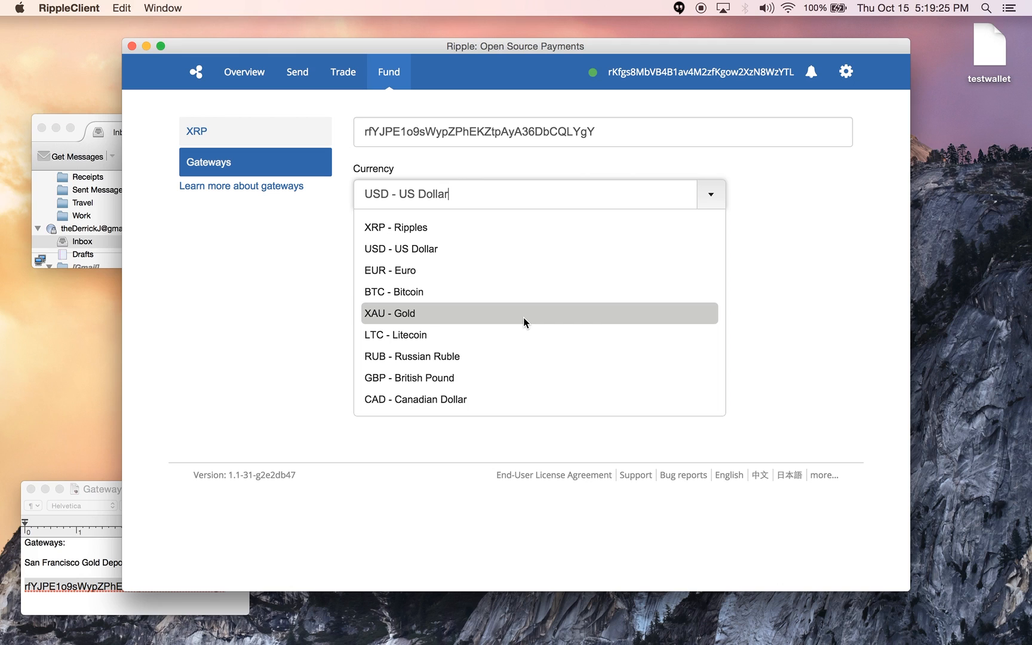
left_click(523, 317)
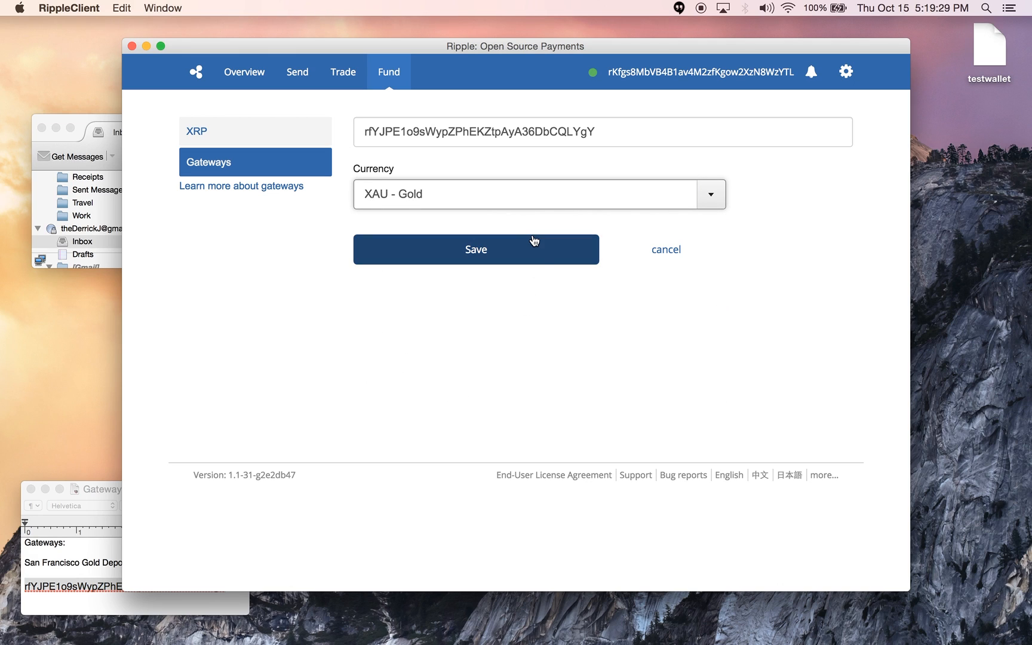
left_click(541, 256)
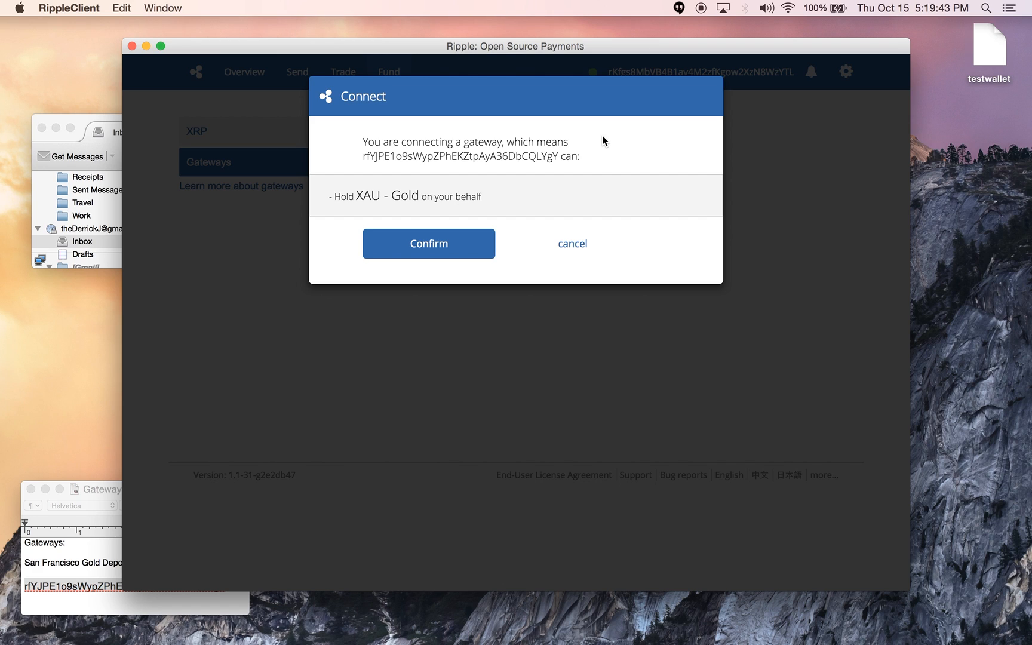
Confirm the gold gateway connection and check its Gold row at 0.00000
left_click(481, 249)
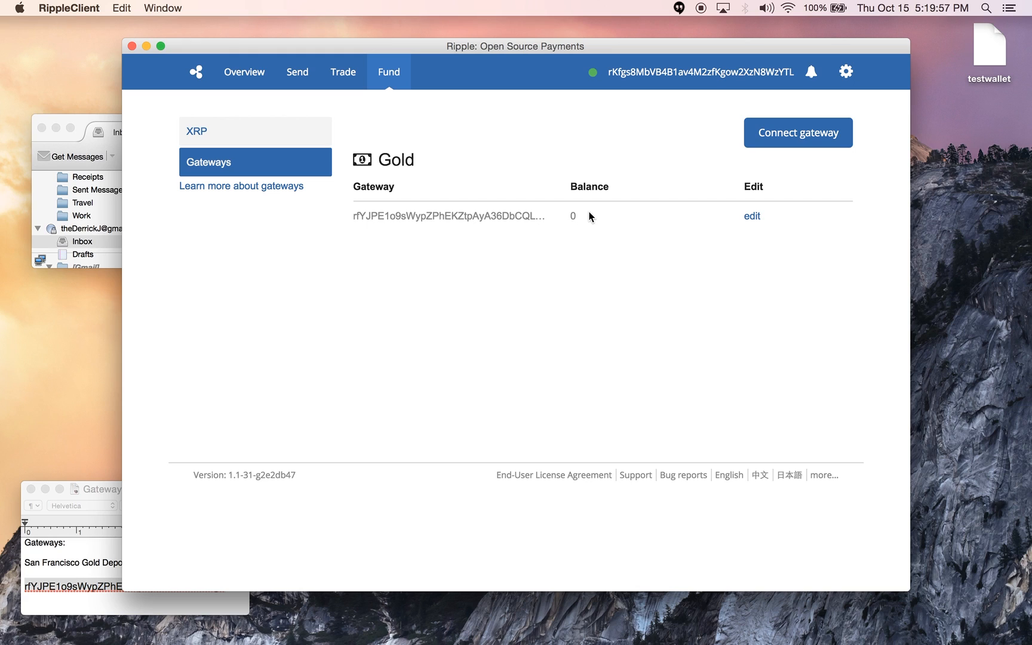
left_click_drag(589, 215, 562, 209)
left_click(562, 208)
Review the Overview balances of 19.98800 XRP and 0.00000 Gold
left_click(251, 78)
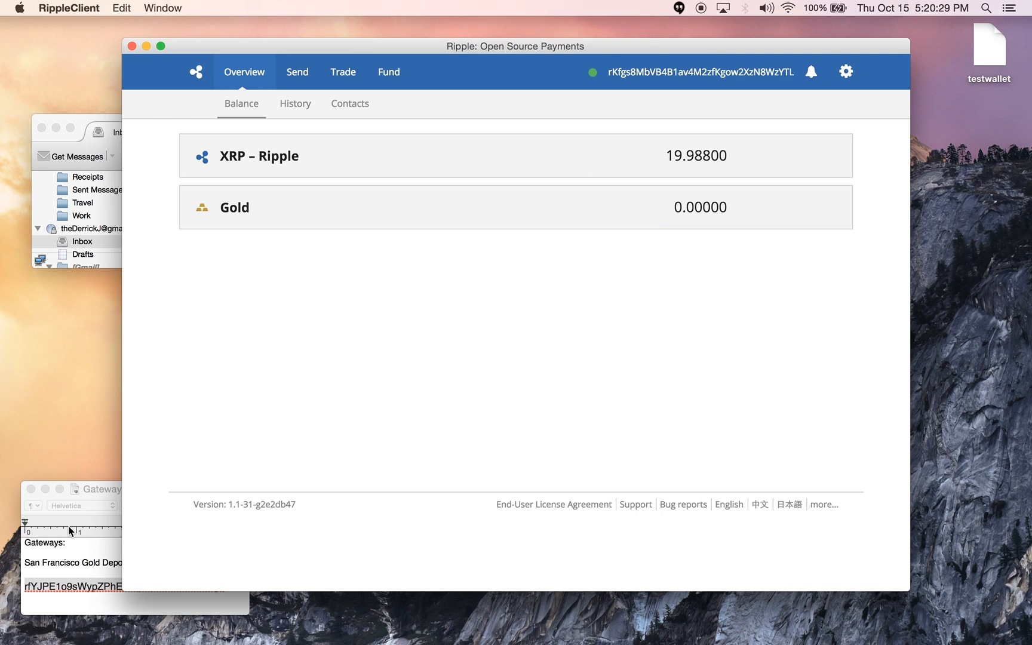
left_click(103, 489)
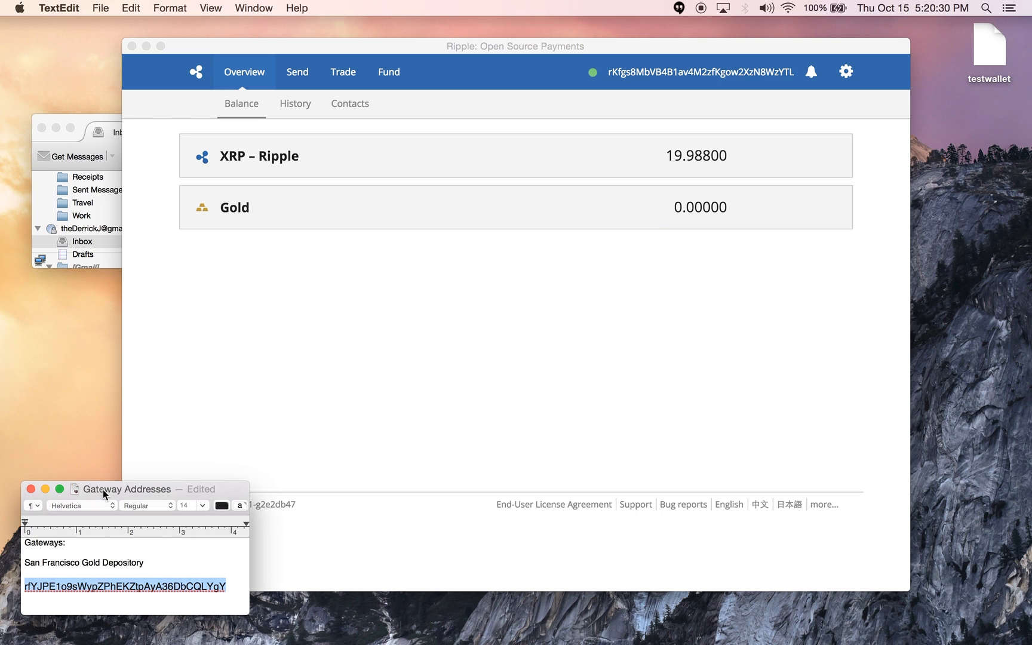
left_click(304, 390)
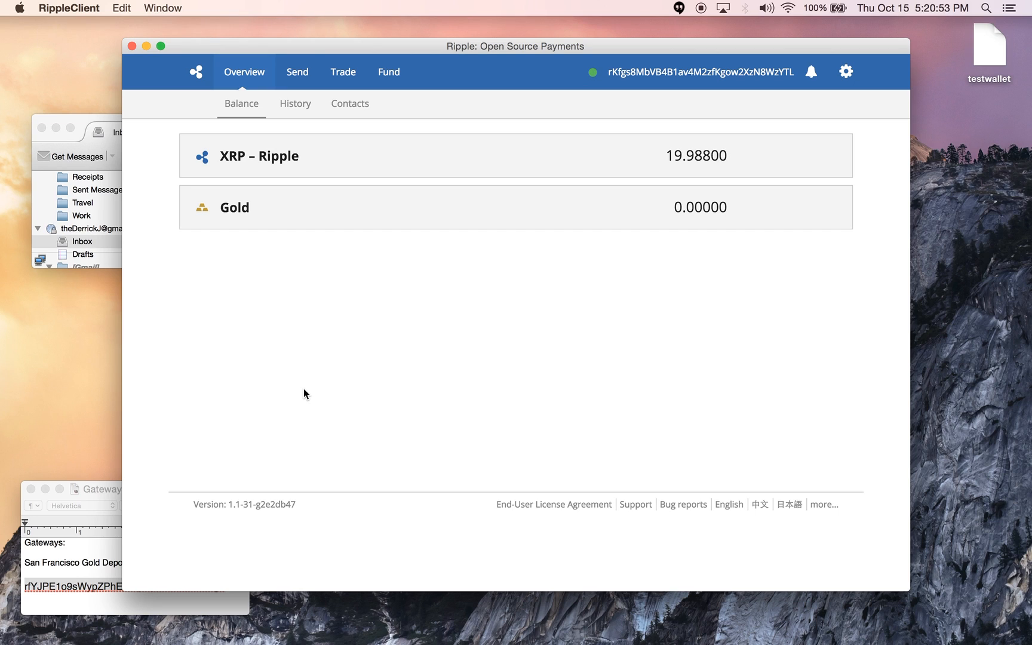
Close the wallet window and relaunch RippleClient through Quicksilver by typing 'thrip'
left_click(132, 47)
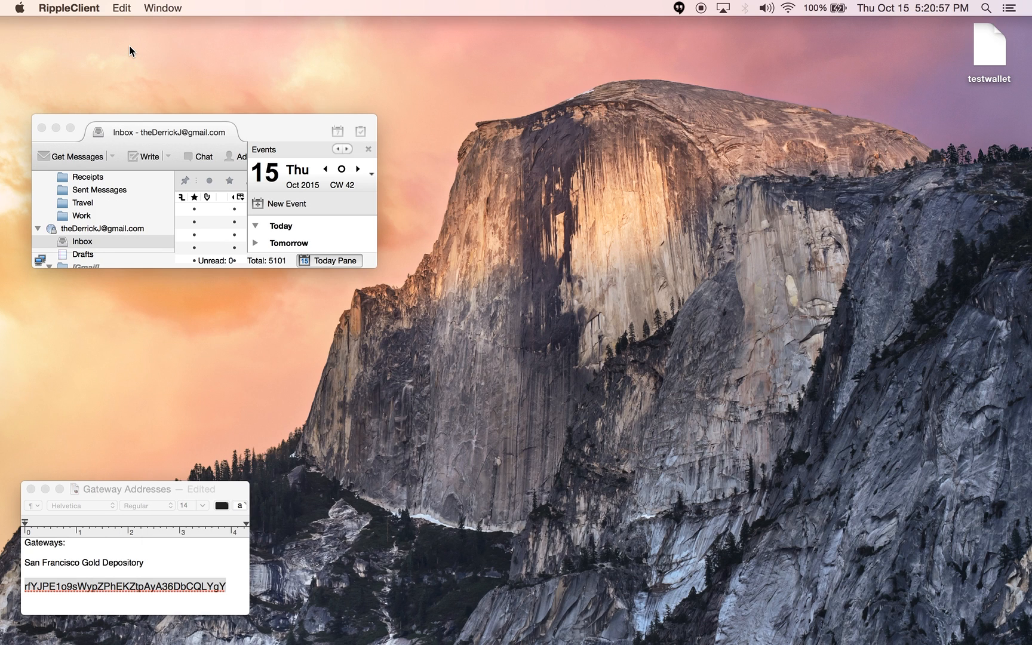
key("ctrl+space")
type("thrip")
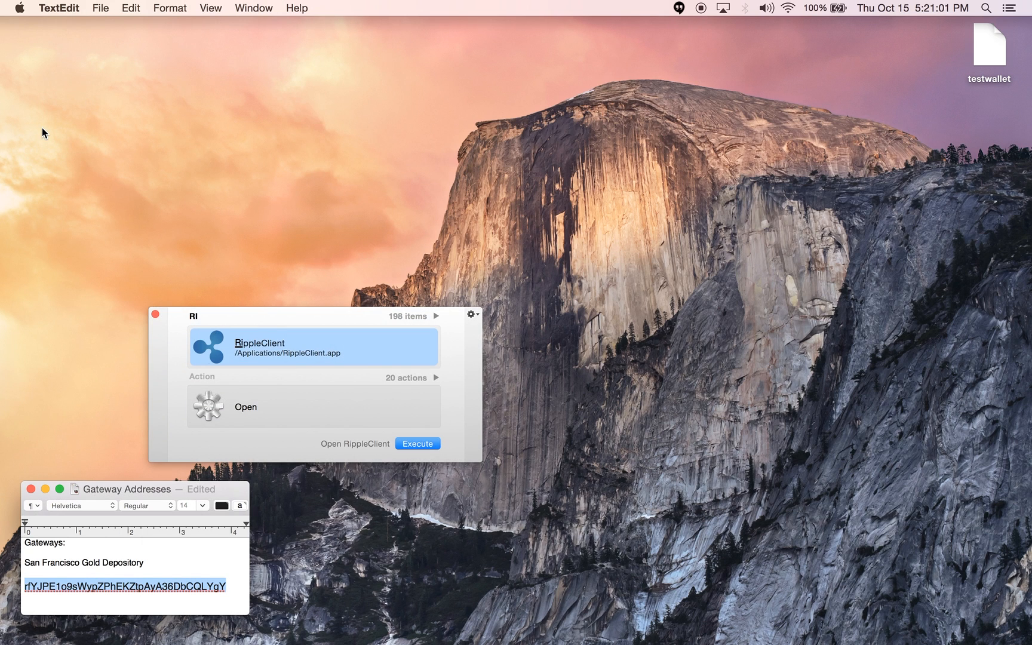
key("Return")
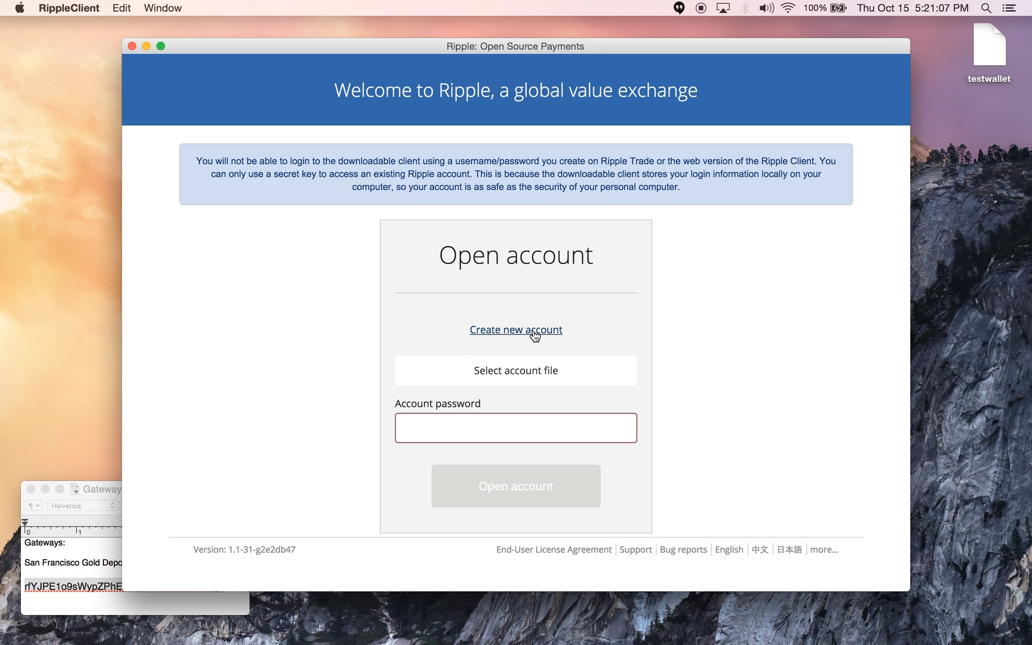
Select the macwallet account file from Documents > InstaGold > 2015 Oct
left_click(564, 380)
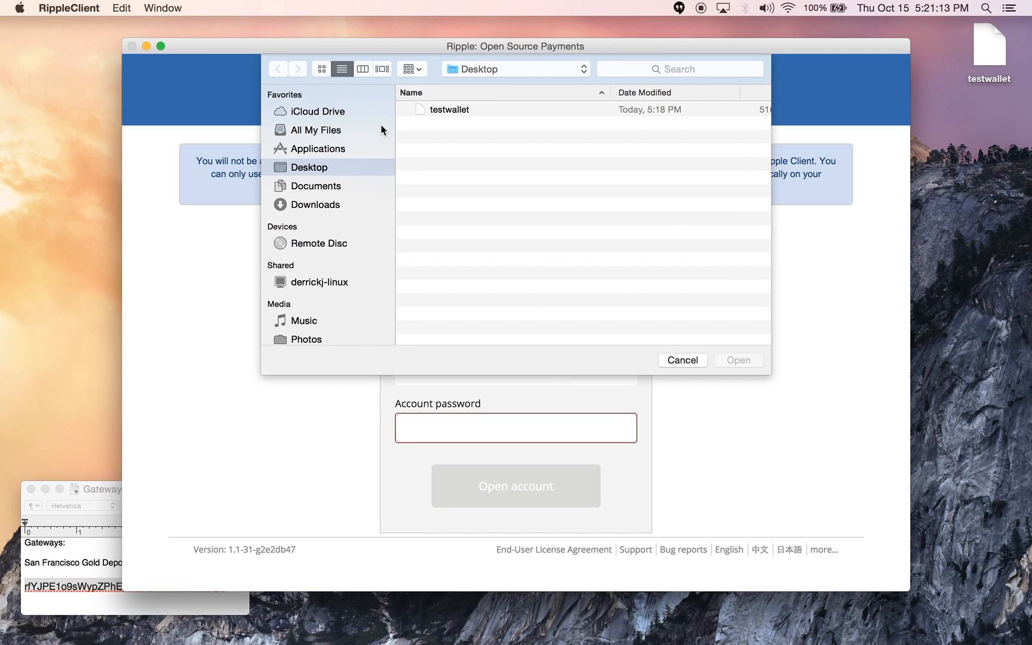
left_click(355, 187)
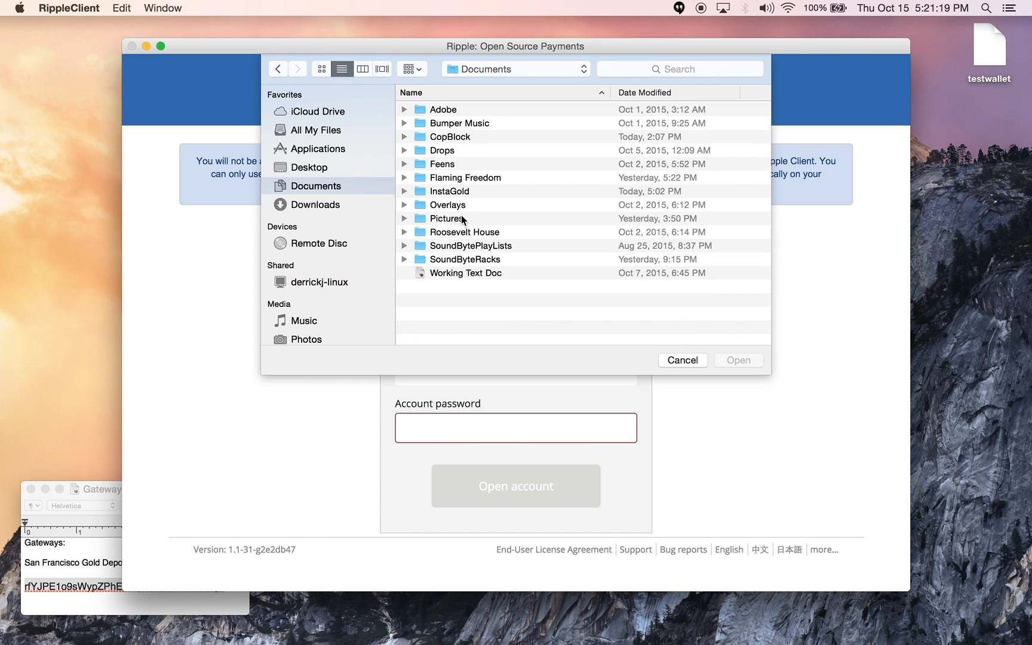
double_click(458, 190)
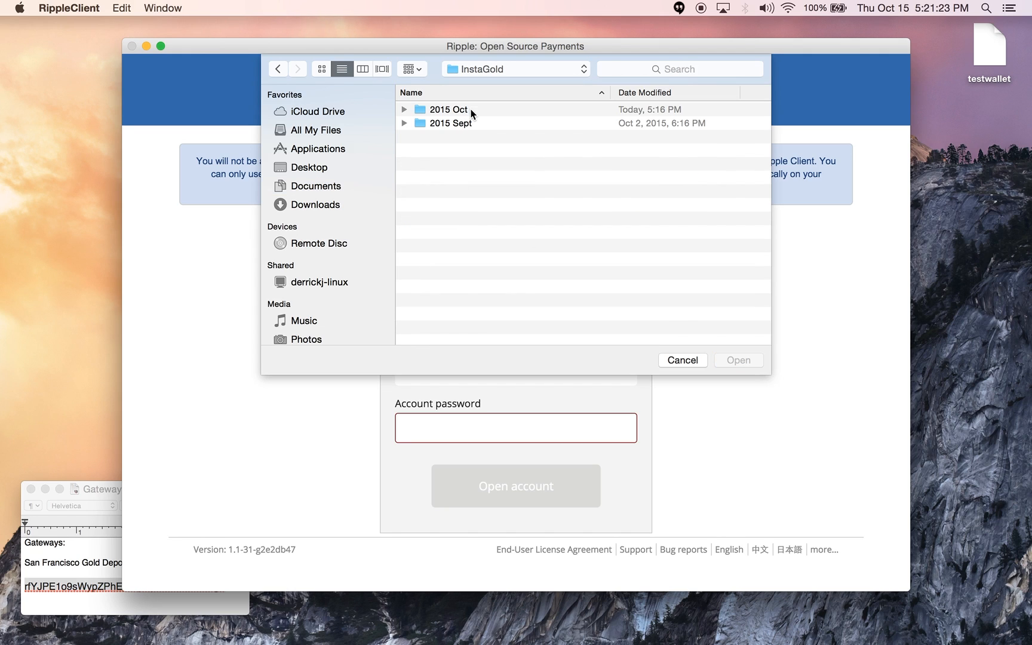
double_click(471, 110)
left_click(468, 152)
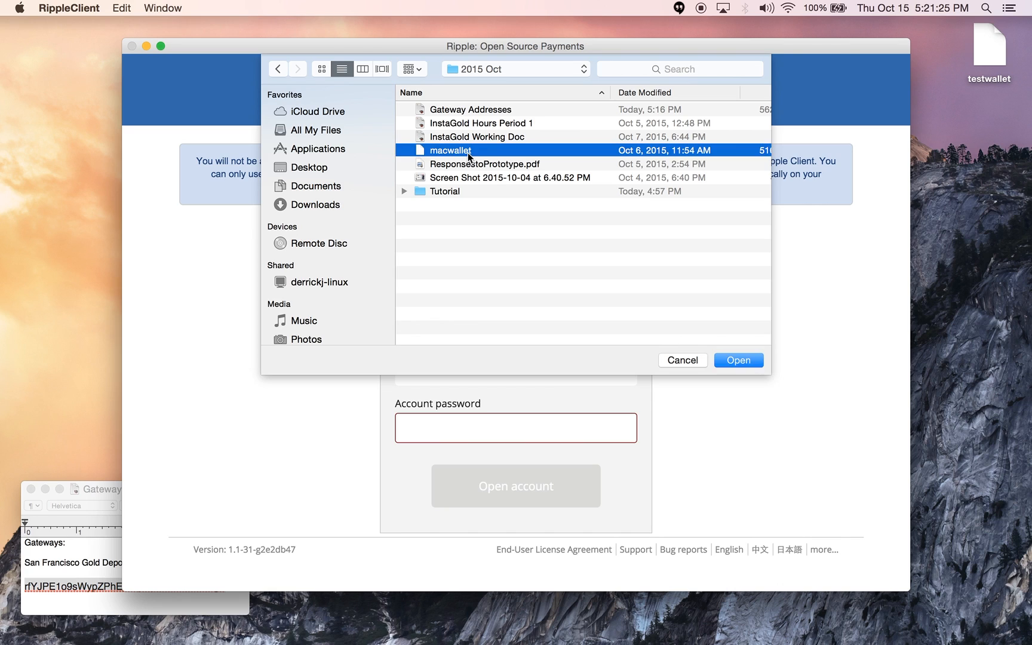
key("Return")
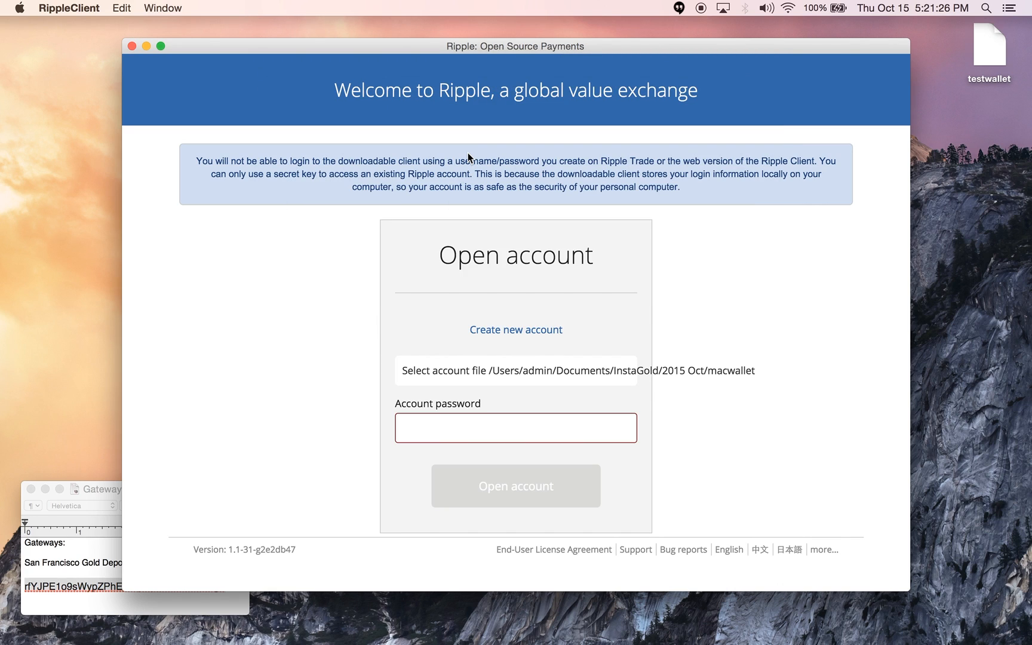
Enter the account password and open the wallet
left_click(516, 428)
type("••••••••••••")
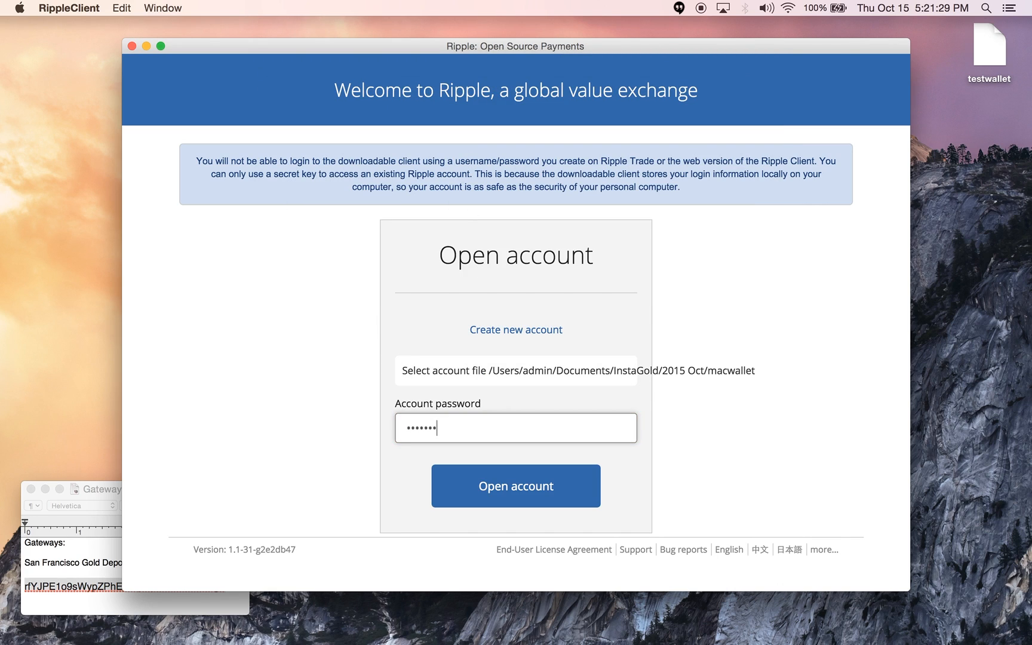
key("Return")
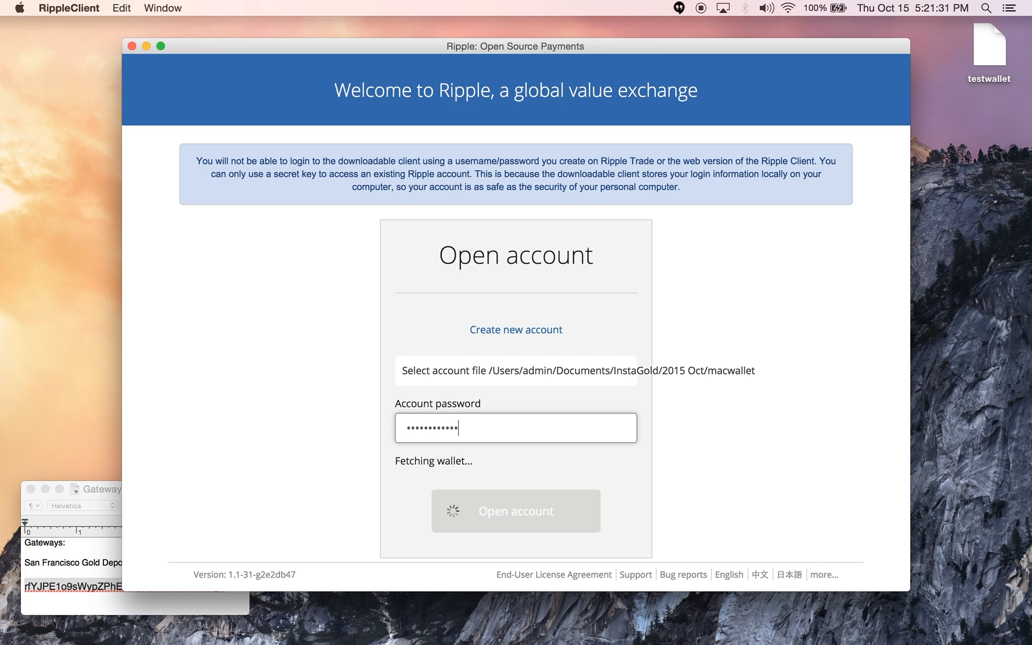